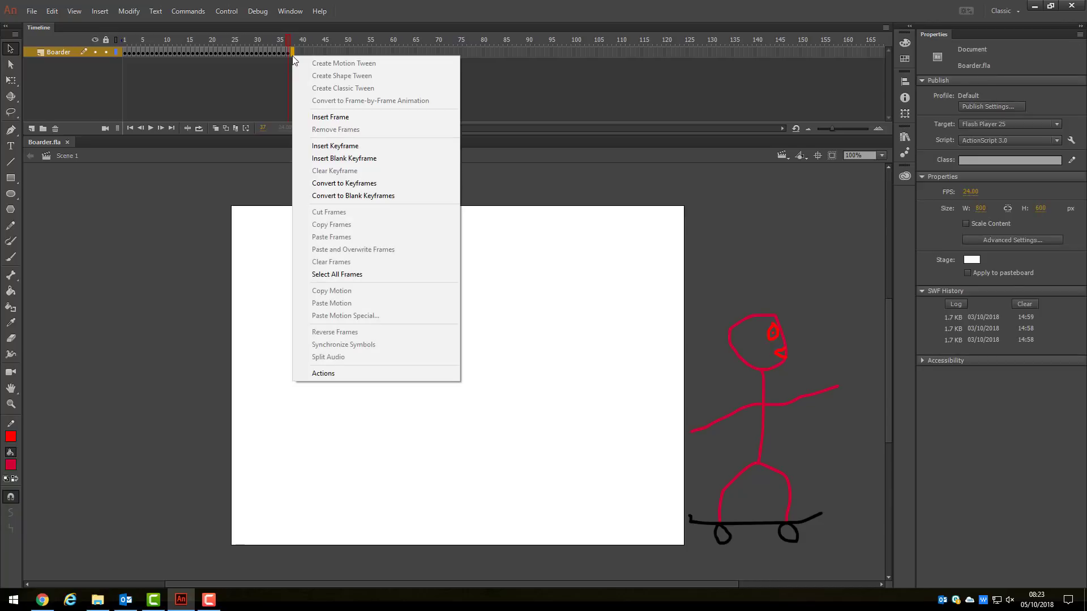
Insert a keyframe at frame 38 of the Boarder layer and move the skateboarder onto the stage's left side.
click(366, 149)
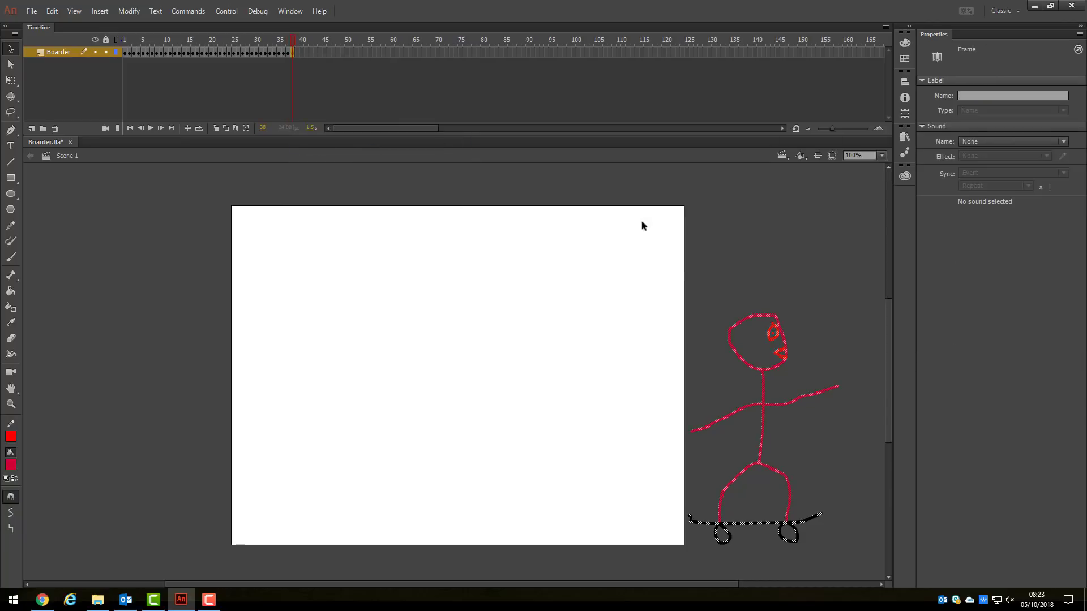
mouse_move(763, 416)
mouse_down()
mouse_move(418, 390)
mouse_move(320, 396)
mouse_move(313, 409)
mouse_up()
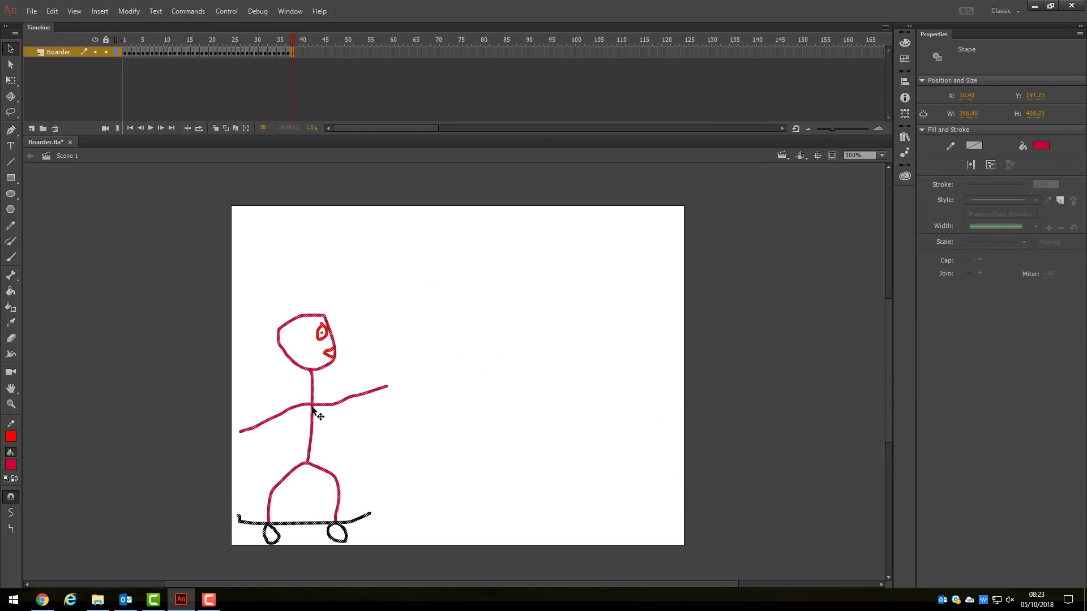
Scale the skateboarder down proportionally to about 73 by 112 px and place it in the stage's lower-left corner.
click(10, 80)
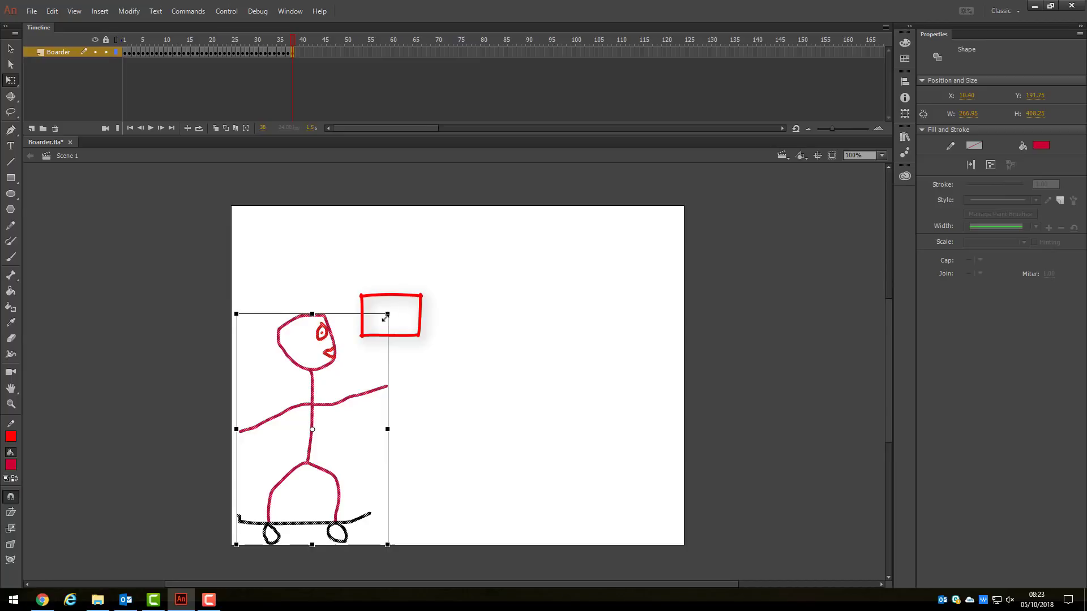
drag(388, 314, 333, 399)
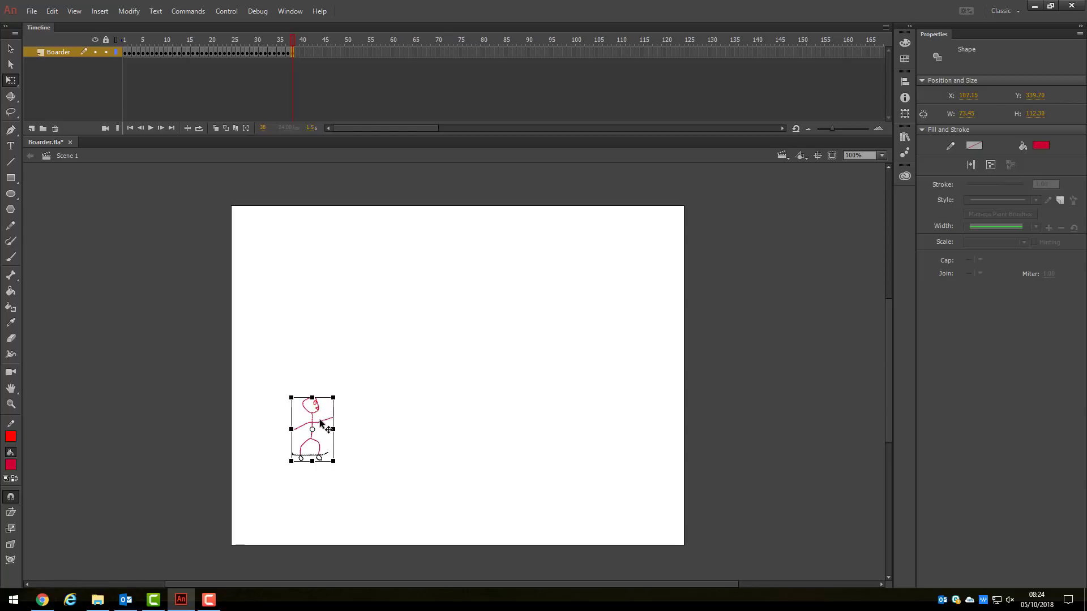
drag(312, 422, 262, 501)
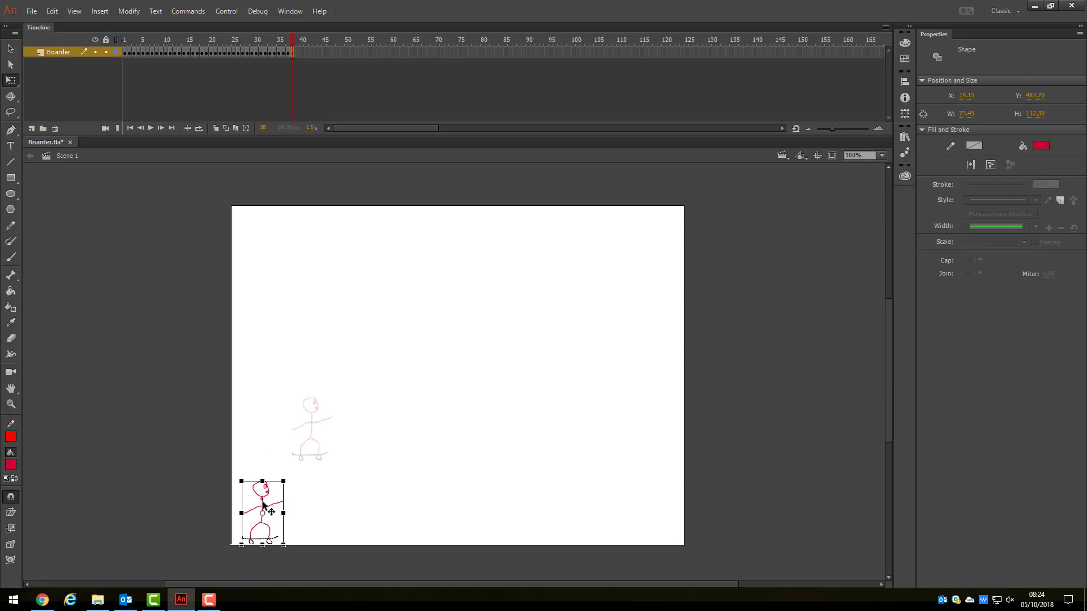
click(329, 422)
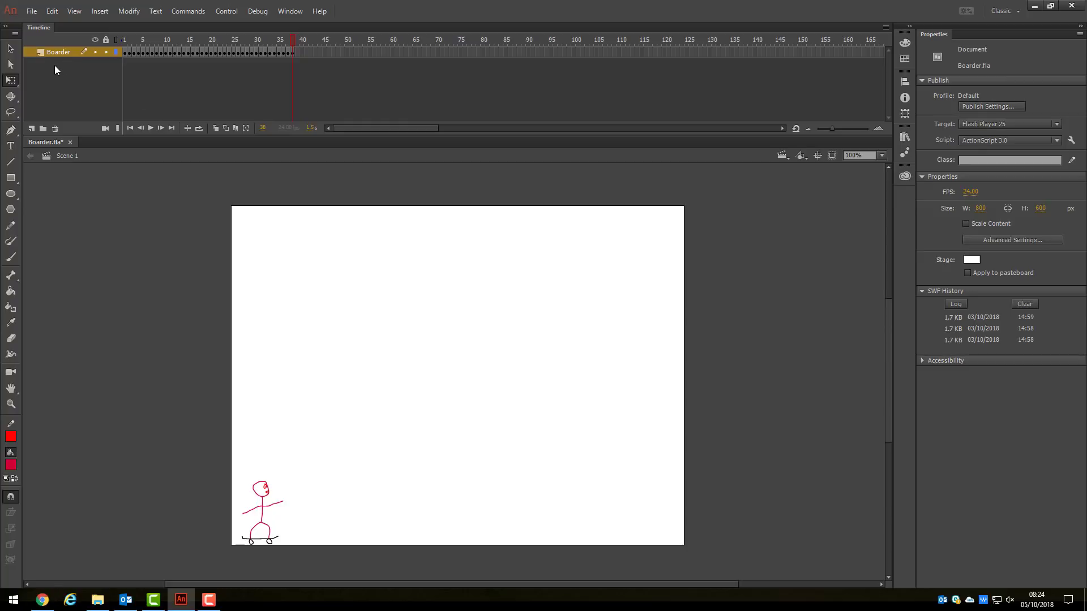
Add a new layer above Boarder and name it Ramps.
click(31, 128)
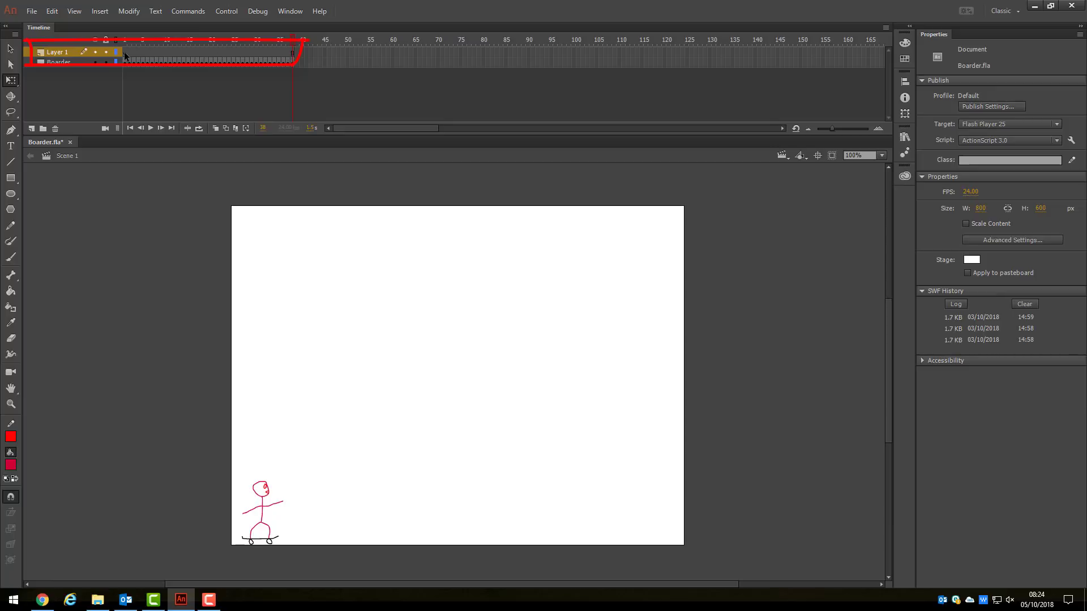
double_click(57, 52)
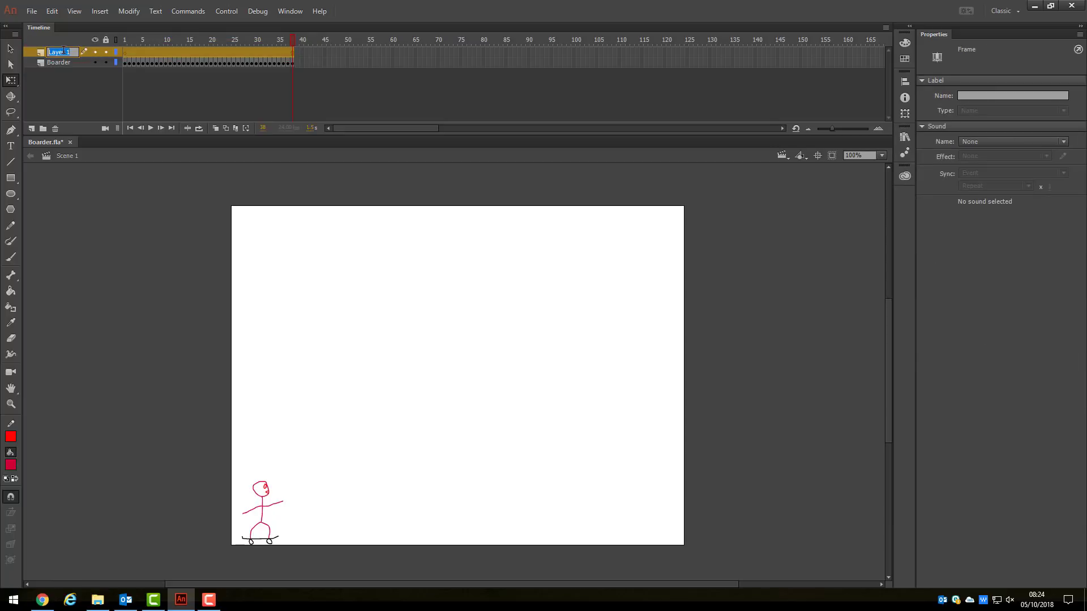
text(Ramps)
key(Return)
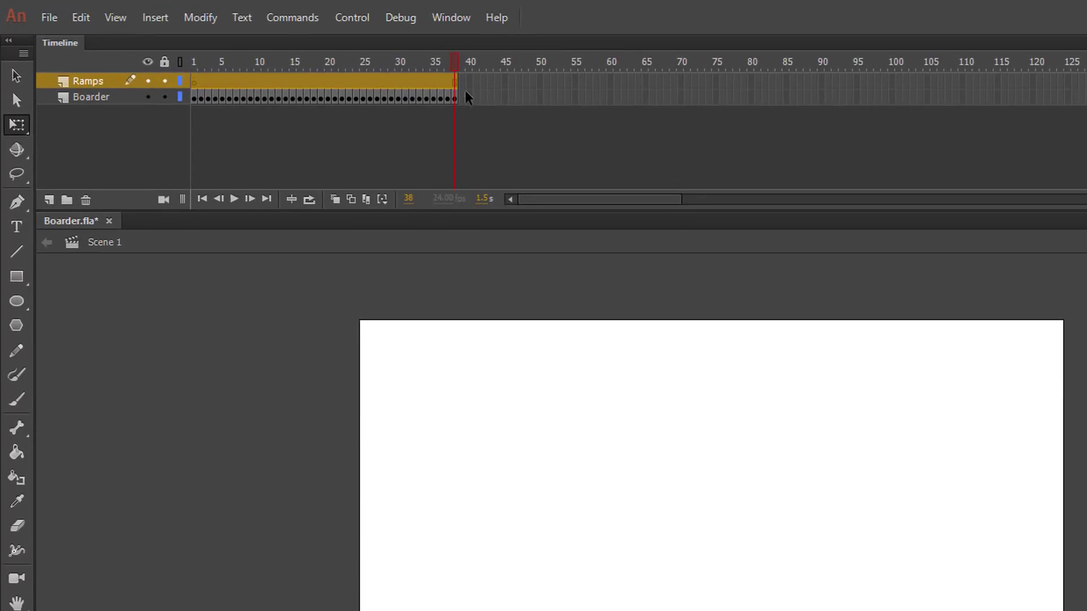
Insert a keyframe at frame 38 of the Ramps layer and lock the Boarder layer.
click(475, 97)
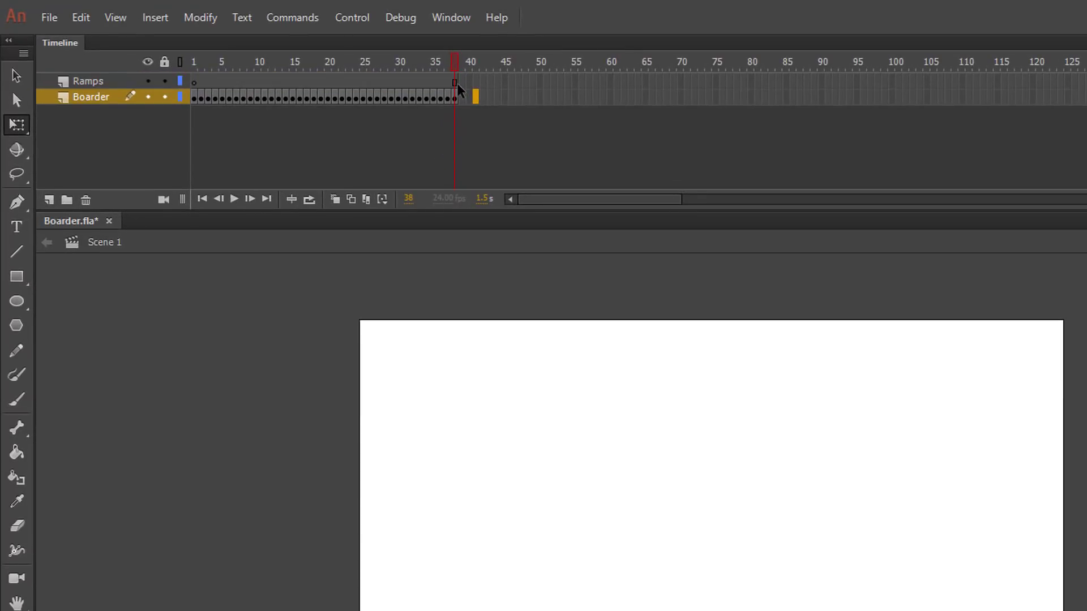
click(456, 84)
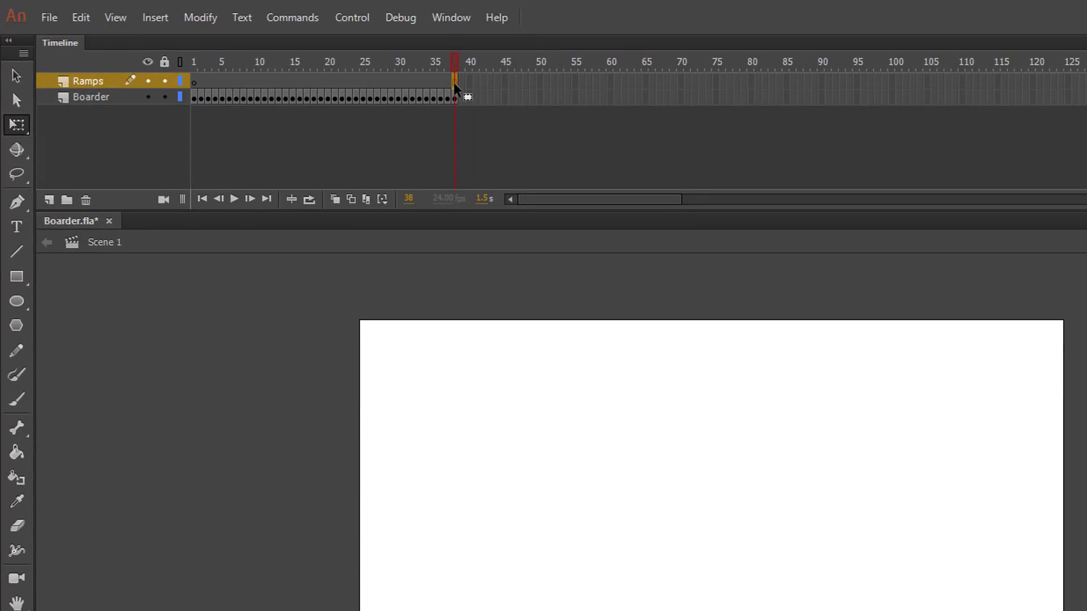
right_click(455, 84)
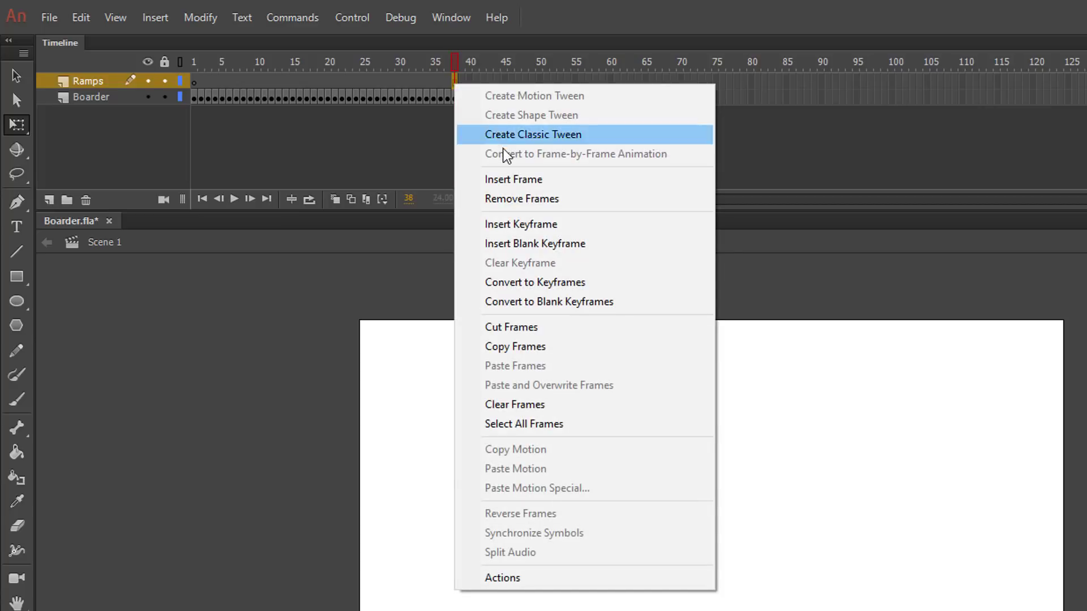
click(519, 224)
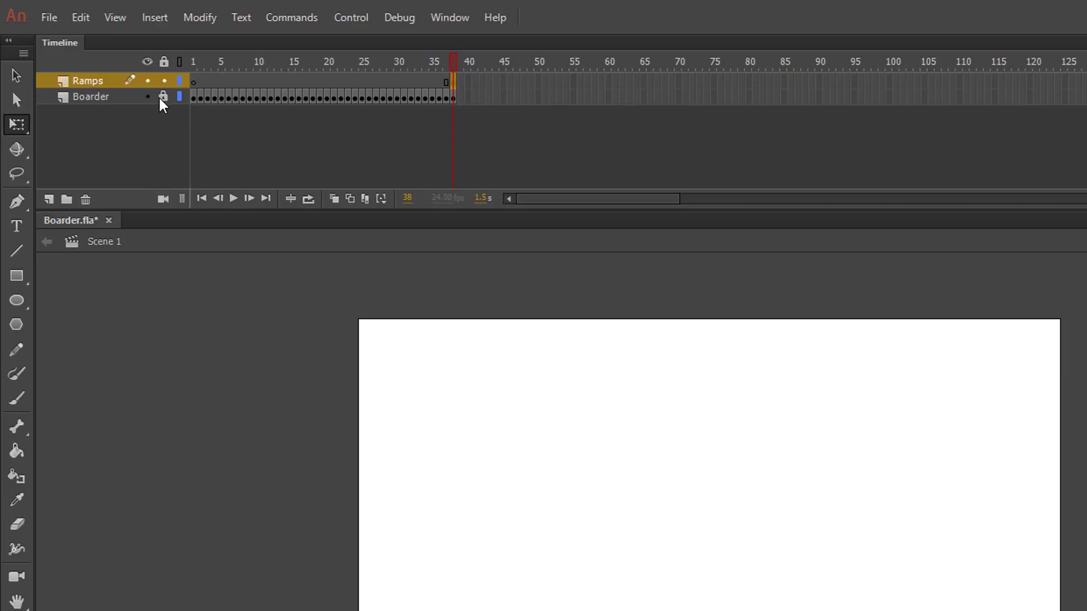
On frame 38 of Ramps, draw a red rectangle without stroke, about 128 by 76 px, on the stage's bottom edge ahead of the skateboarder.
click(434, 85)
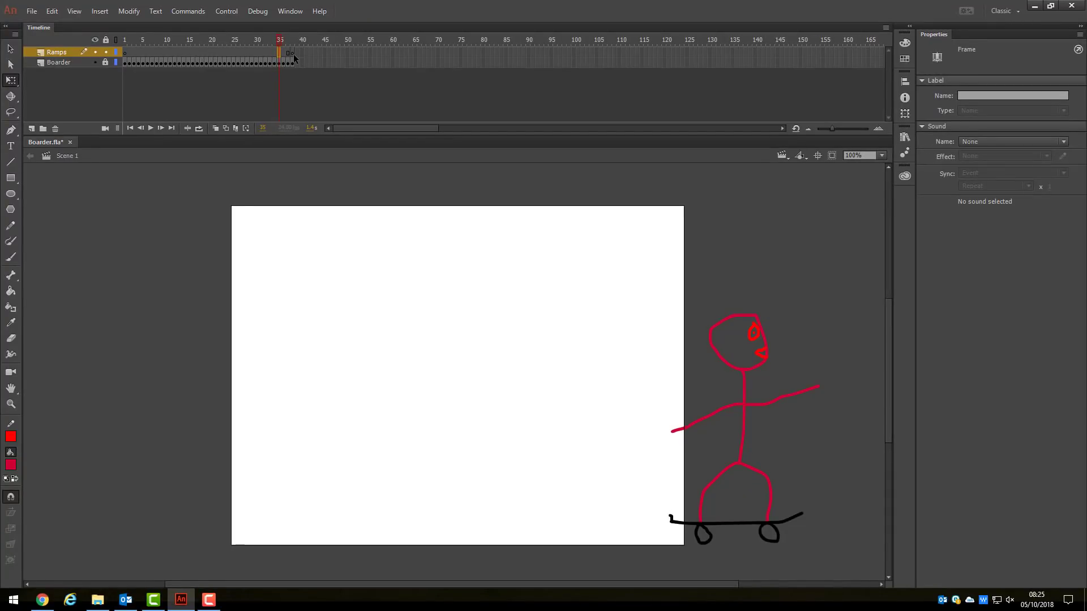
click(293, 53)
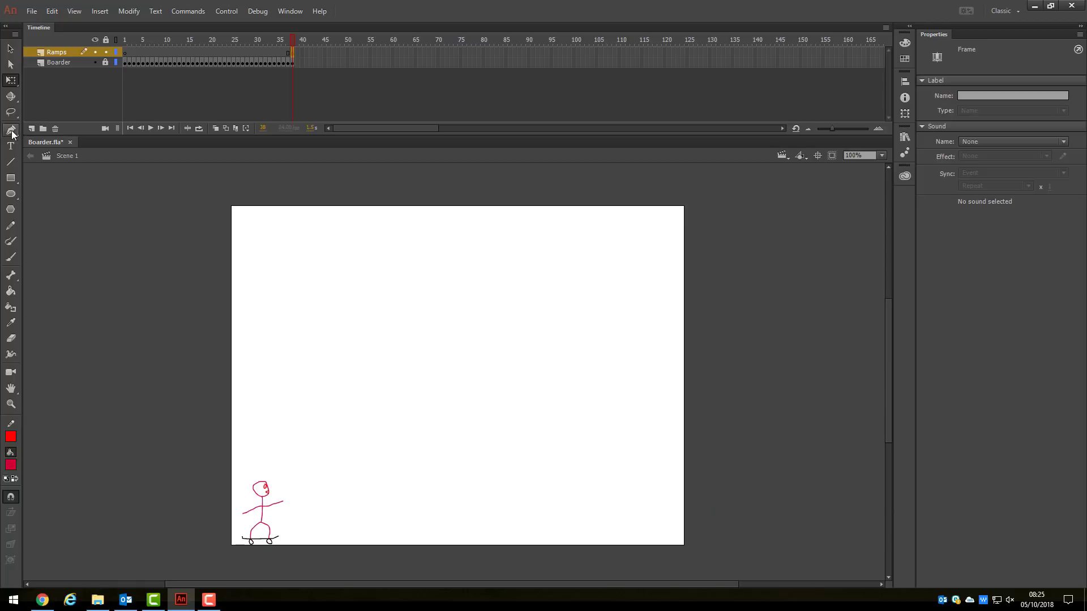
click(11, 179)
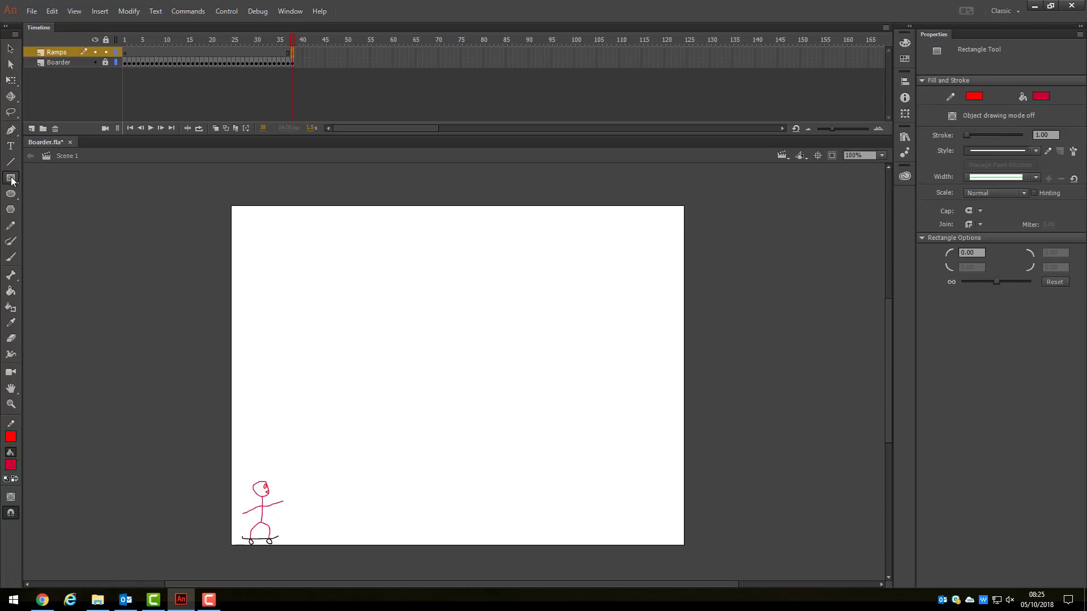
click(971, 99)
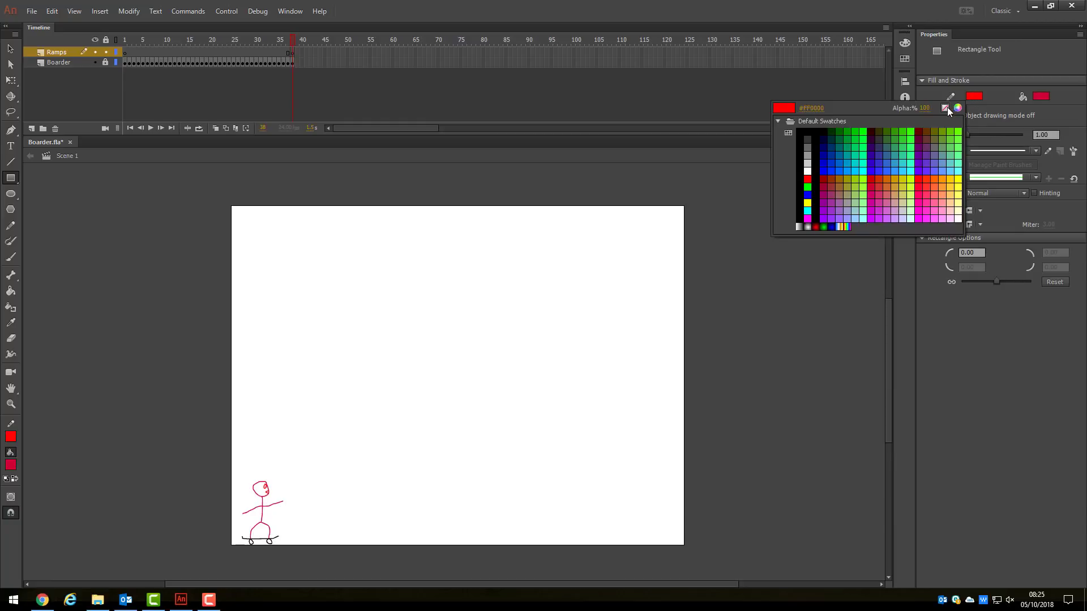
click(945, 108)
click(1039, 96)
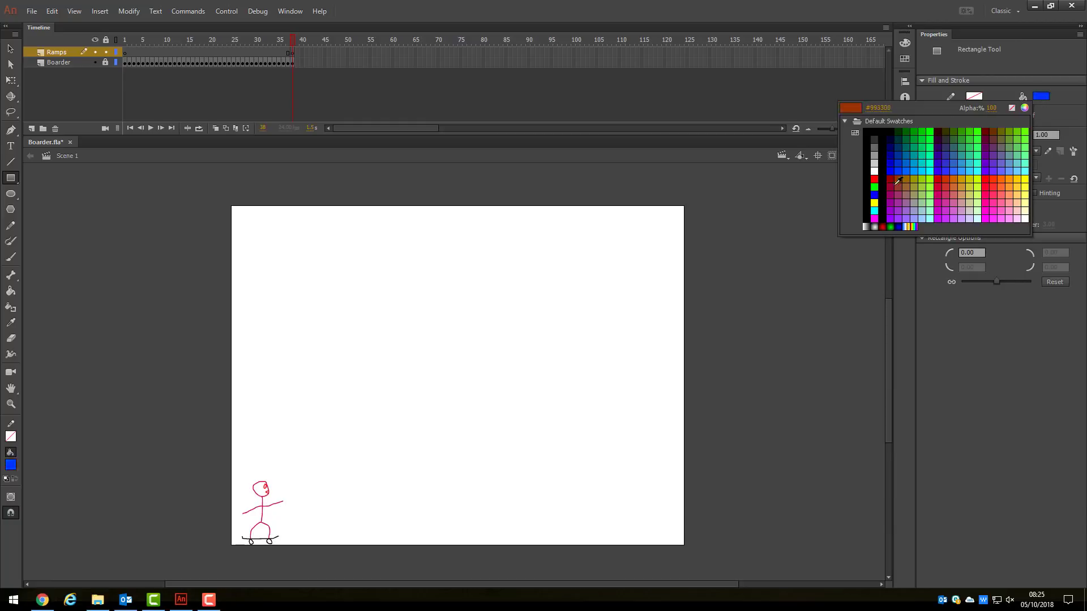
click(874, 179)
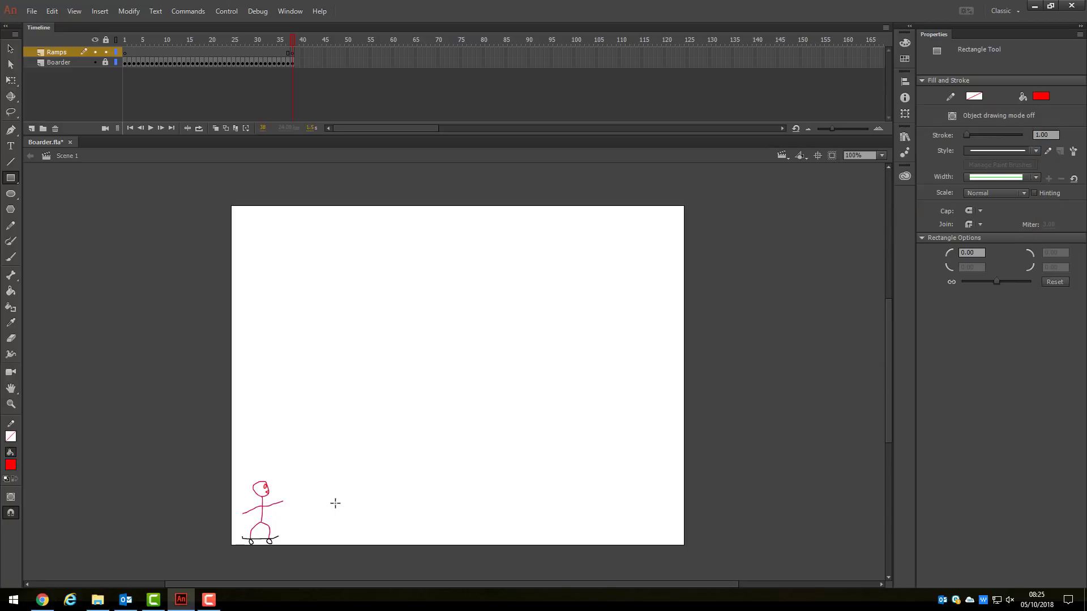
drag(333, 503, 405, 545)
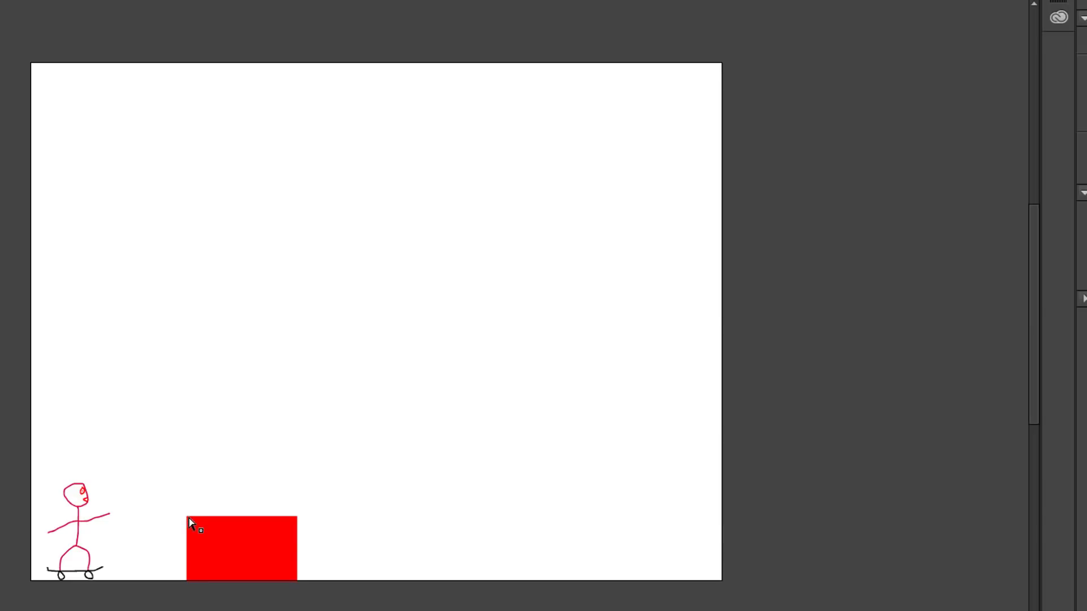
Reshape the red rectangle into a triangular ramp by moving its upper-left corner point to the middle of the diagonal.
click(190, 522)
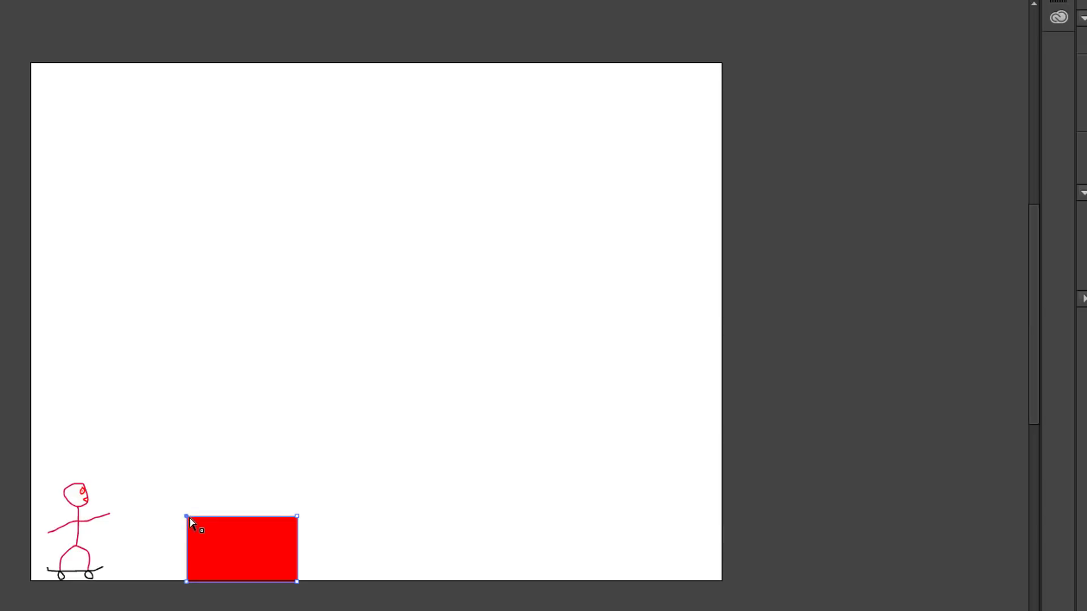
drag(189, 518, 240, 548)
drag(240, 551, 240, 551)
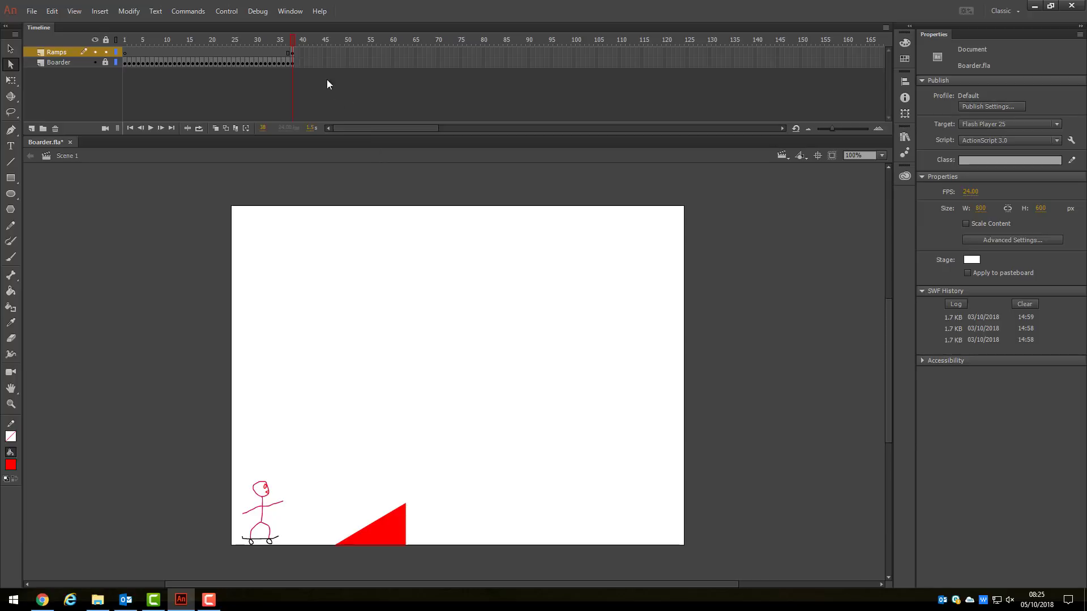
Copy the ramp, paste it in the center, and place the copy on the stage's bottom edge at about X 541.5, Y 526.
click(292, 54)
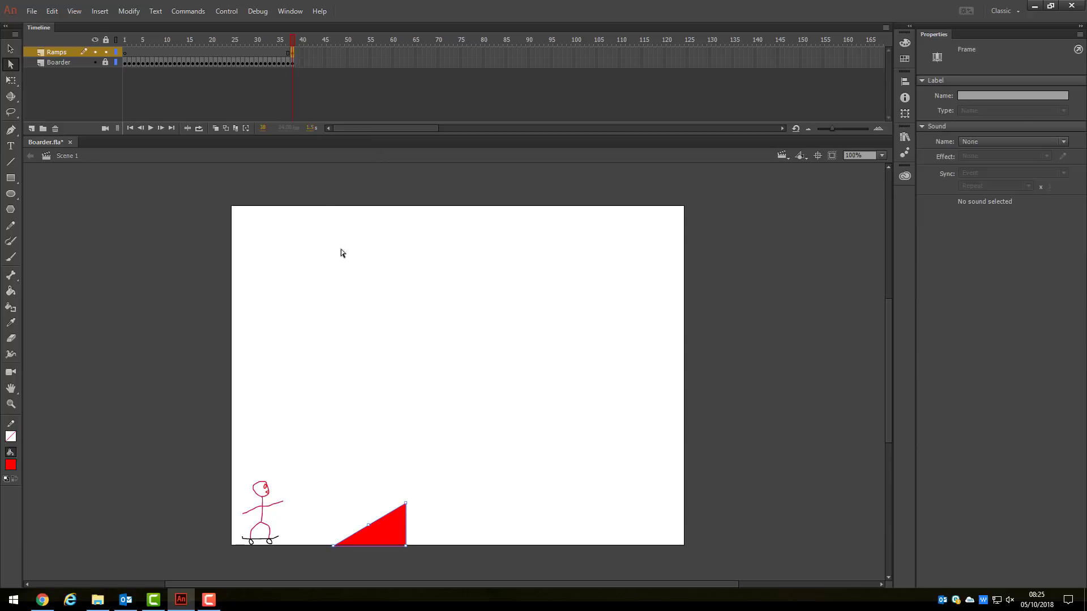
click(52, 12)
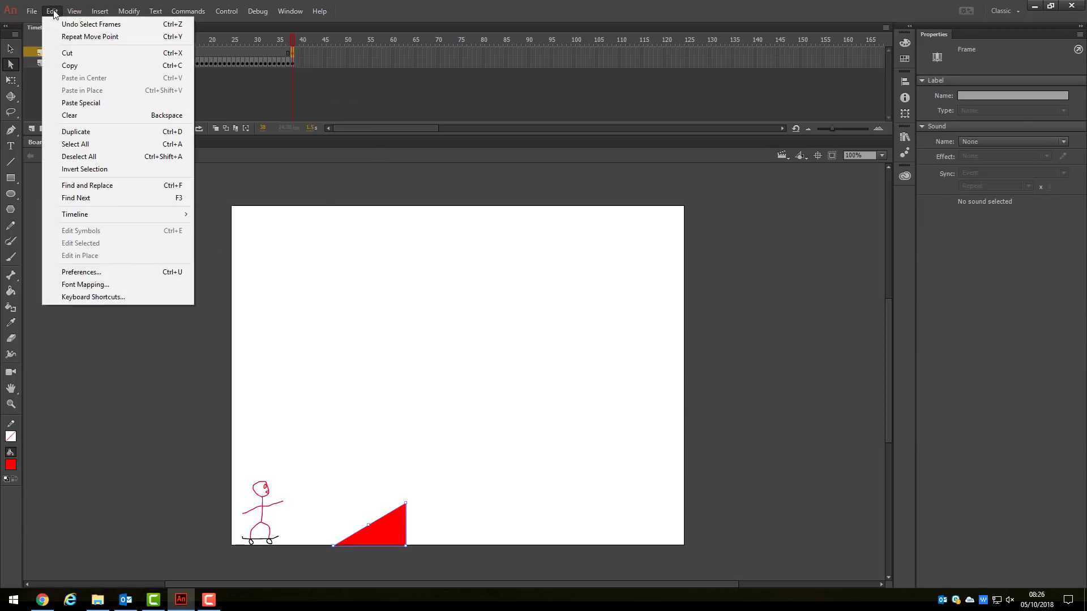
click(70, 65)
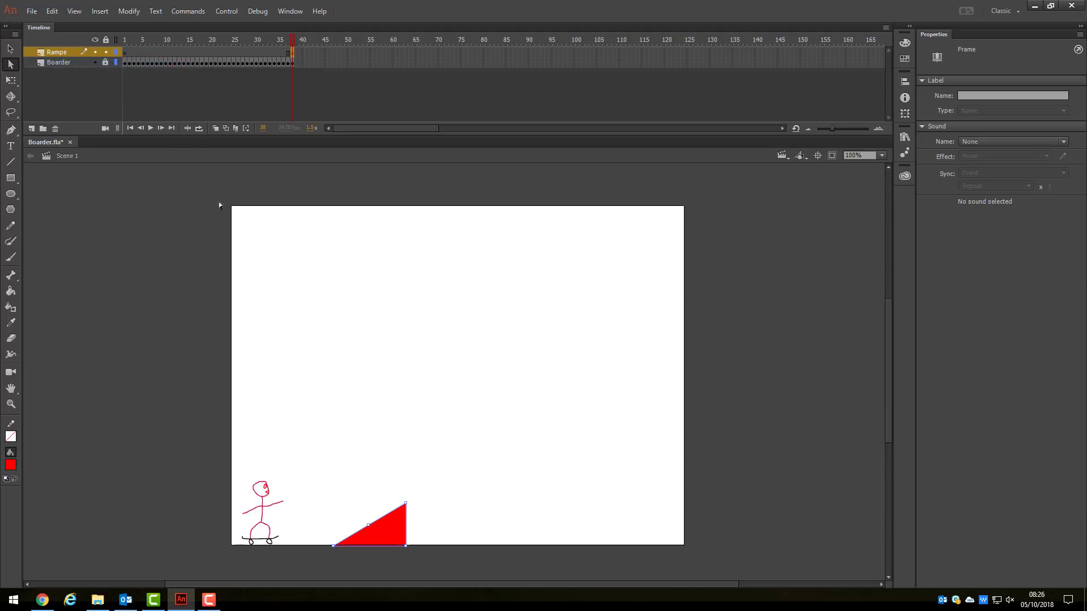
click(415, 305)
right_click(460, 335)
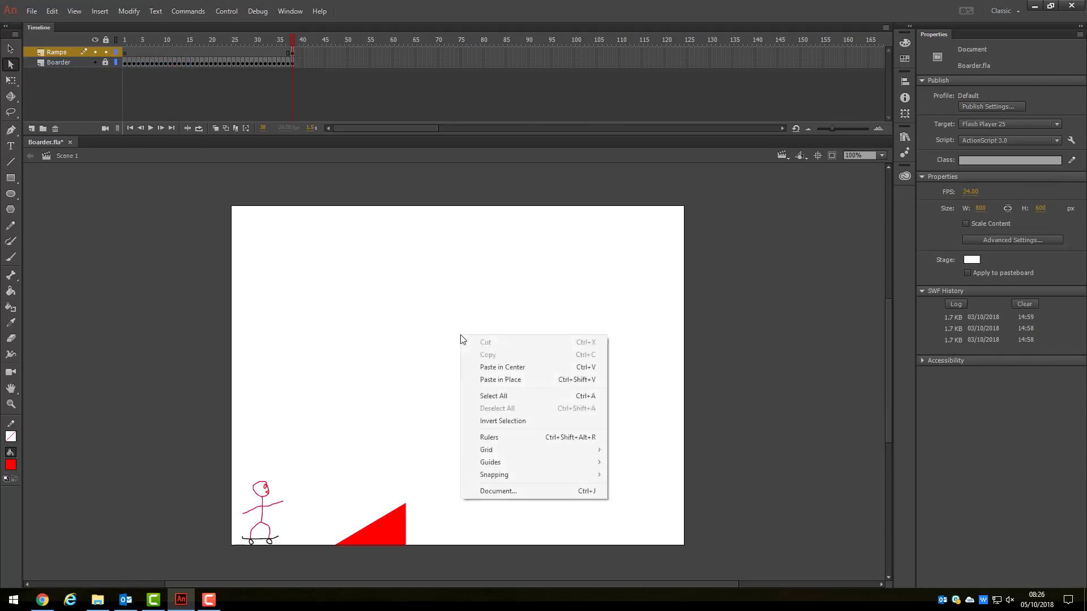
click(481, 366)
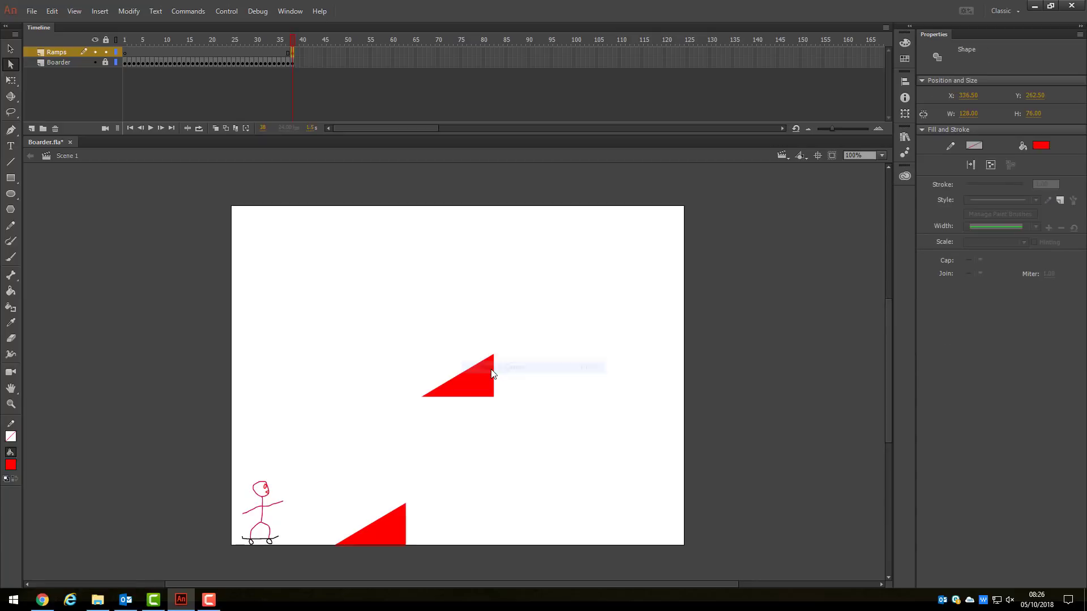
click(10, 49)
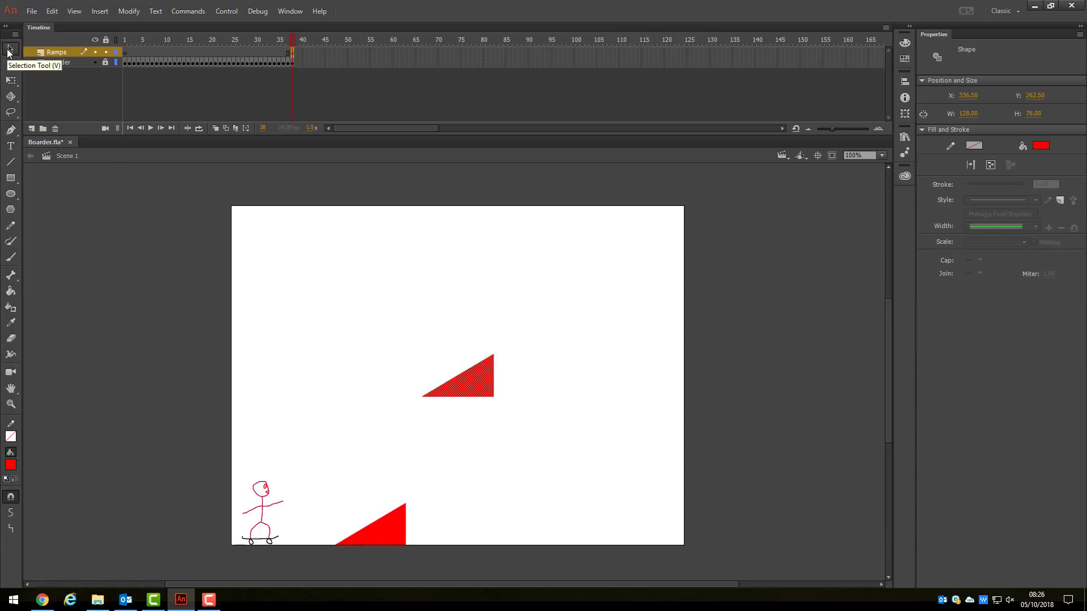
drag(473, 385, 589, 536)
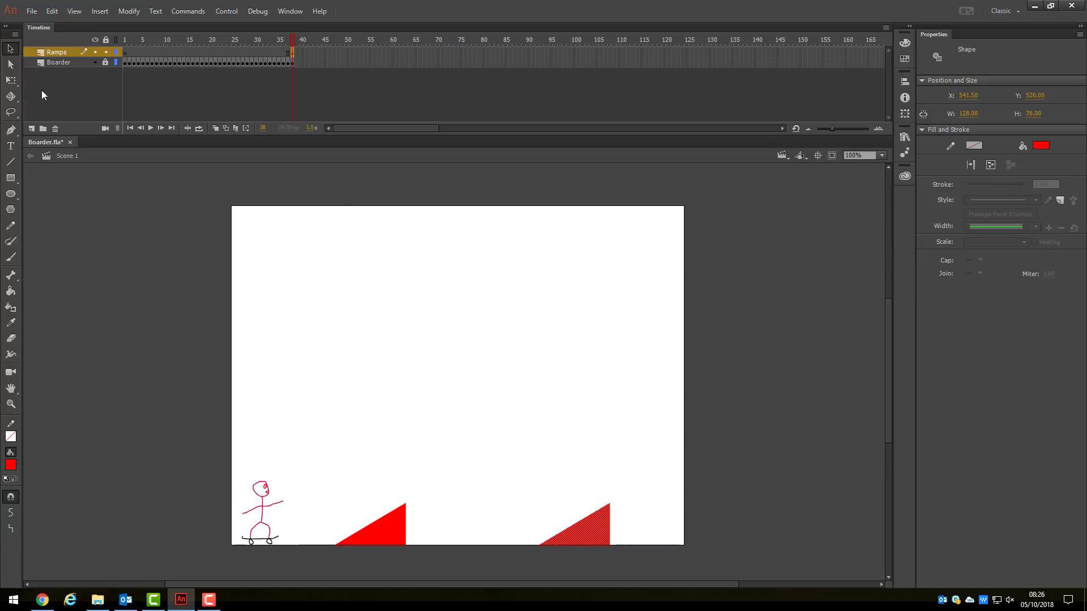
Flip the second ramp horizontally with Free Transform so it slopes down away from the first ramp.
click(13, 83)
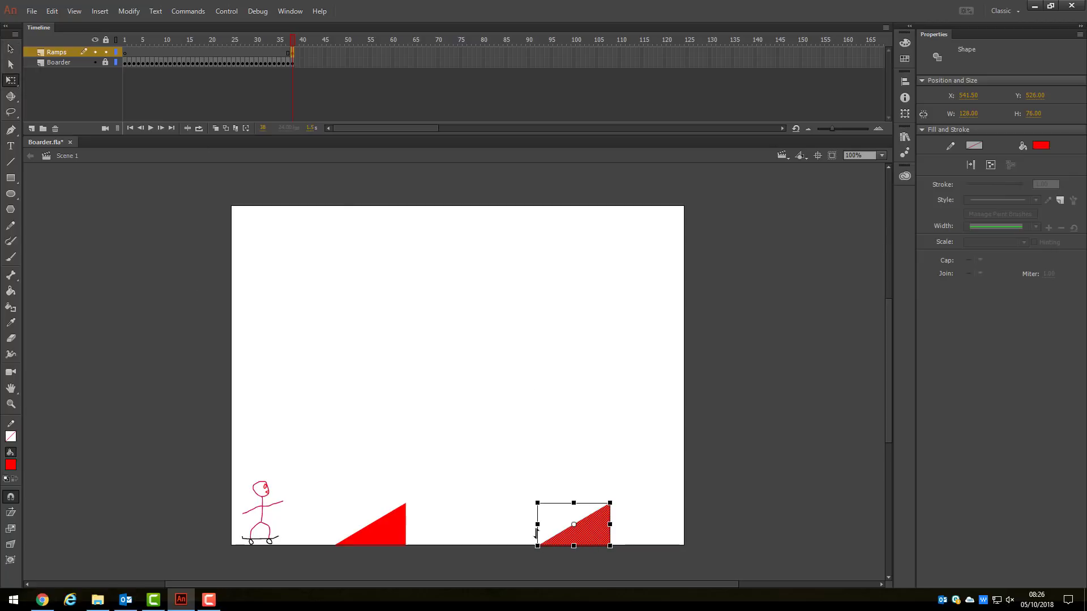
drag(538, 525, 618, 523)
click(442, 411)
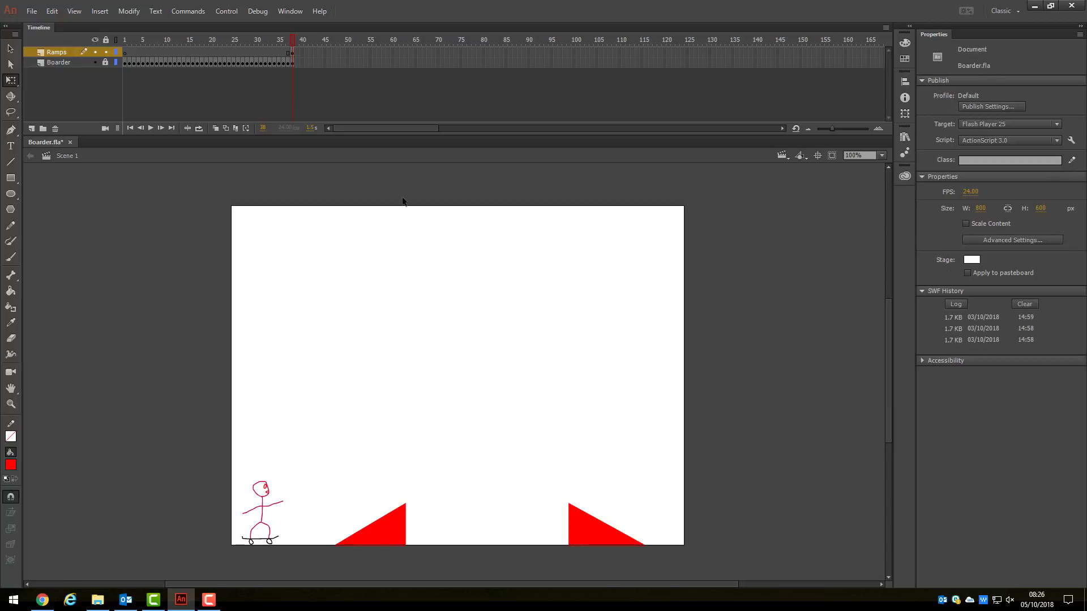
Lock the Ramps layer, unlock Boarder, and insert a keyframe at frame 39 of the Boarder layer.
click(106, 53)
click(292, 62)
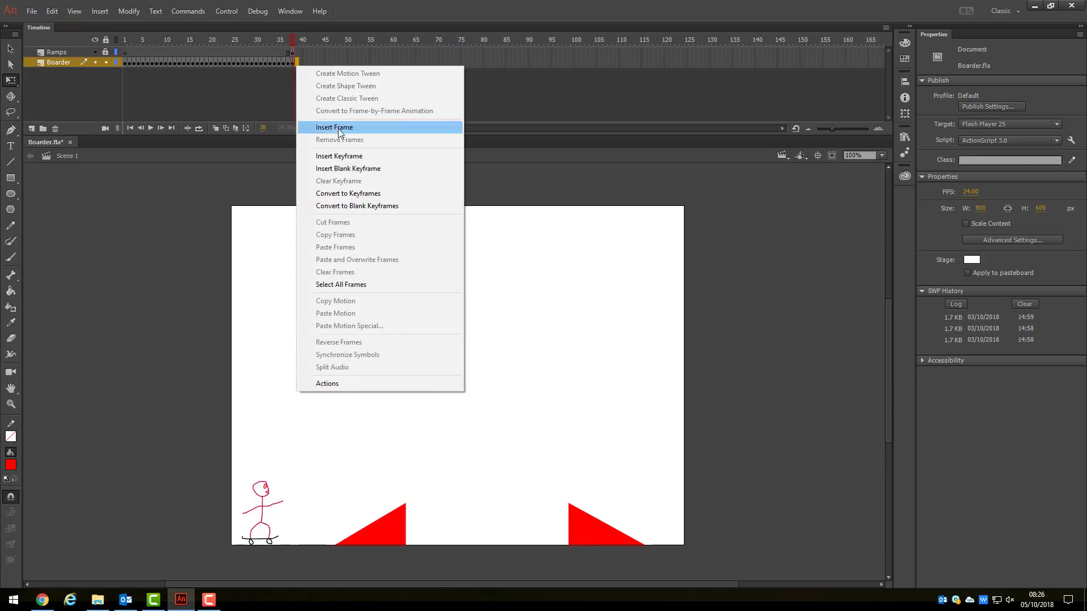
click(343, 155)
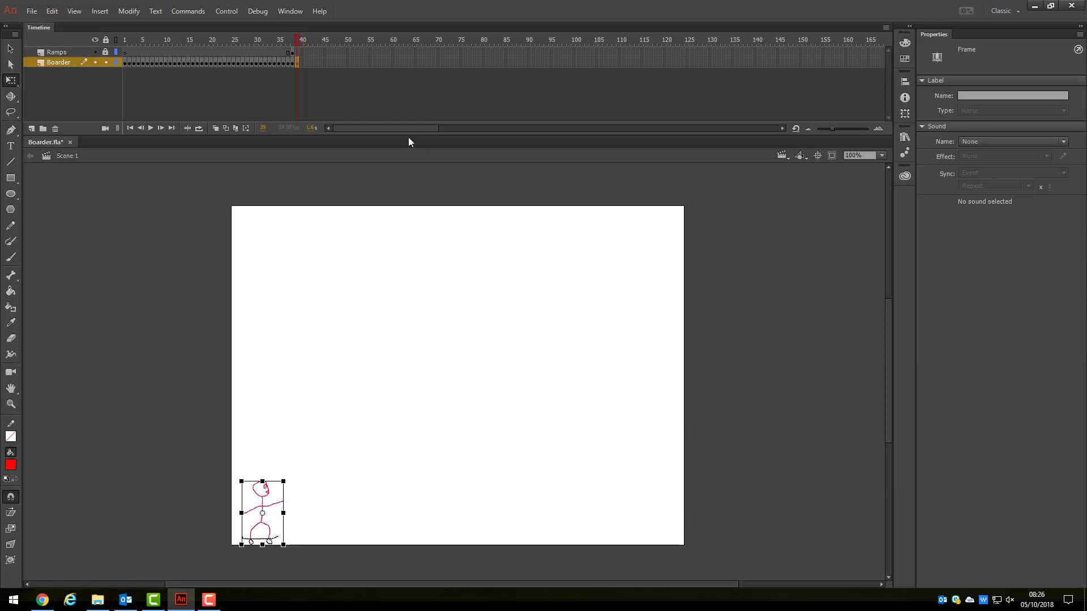
click(288, 52)
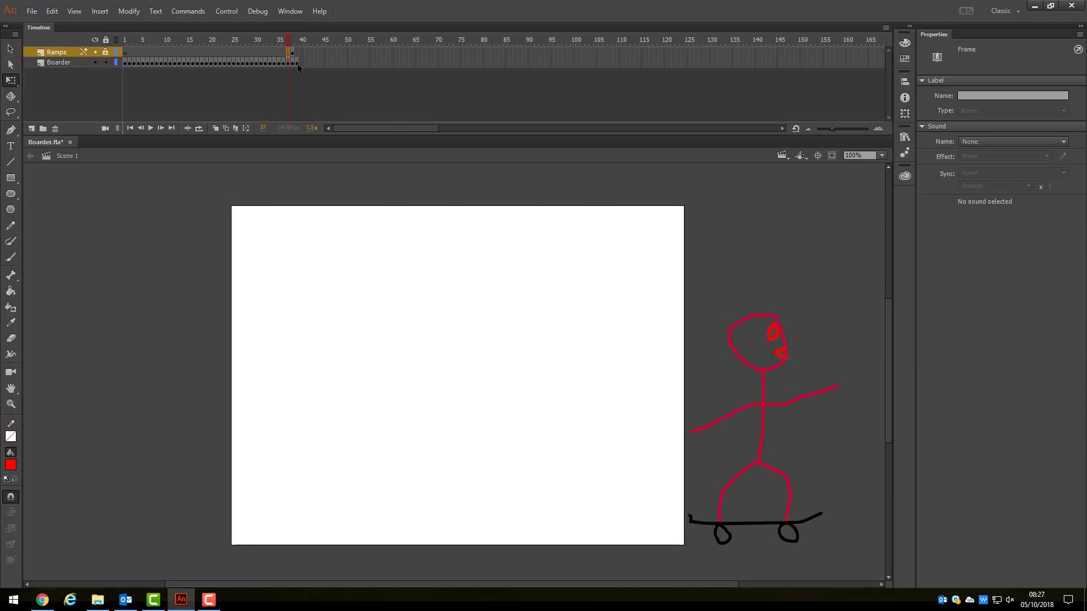
click(297, 63)
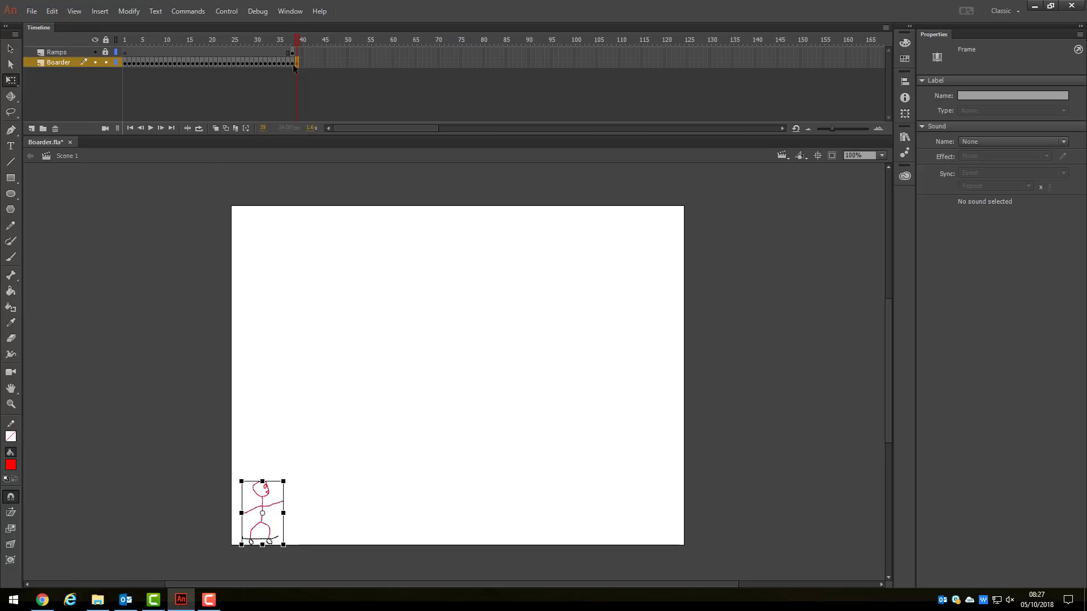
Extend the Ramps layer to frame 100 by inserting a frame there, so both ramps stay on stage.
click(292, 63)
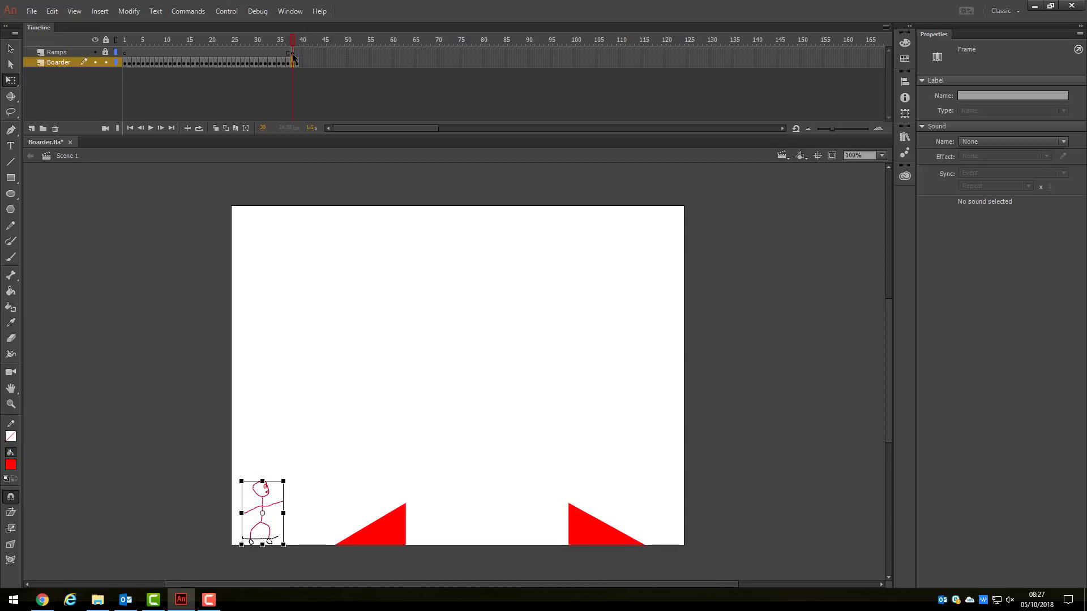
click(575, 53)
right_click(575, 53)
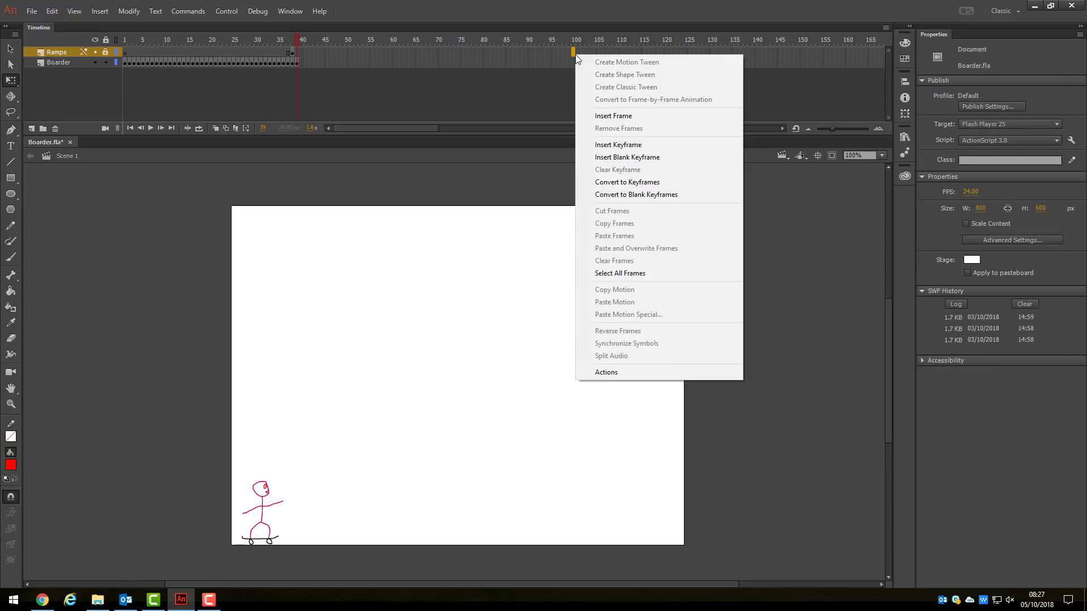
click(622, 116)
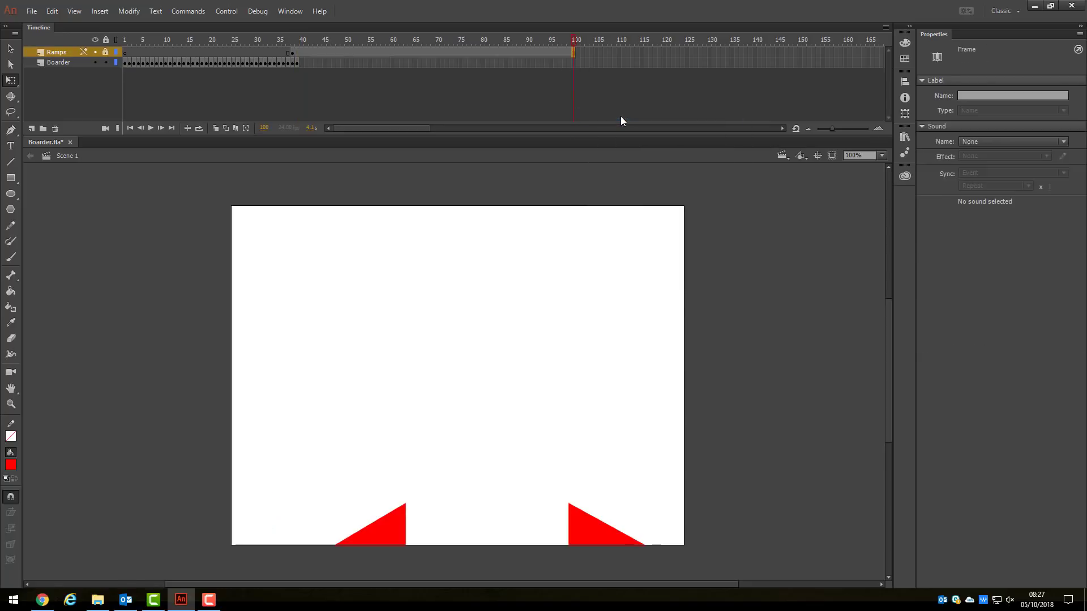
Return to frame 39 of the Boarder layer, turn on Onion Skin, and narrow its range to just the previous frame.
click(568, 40)
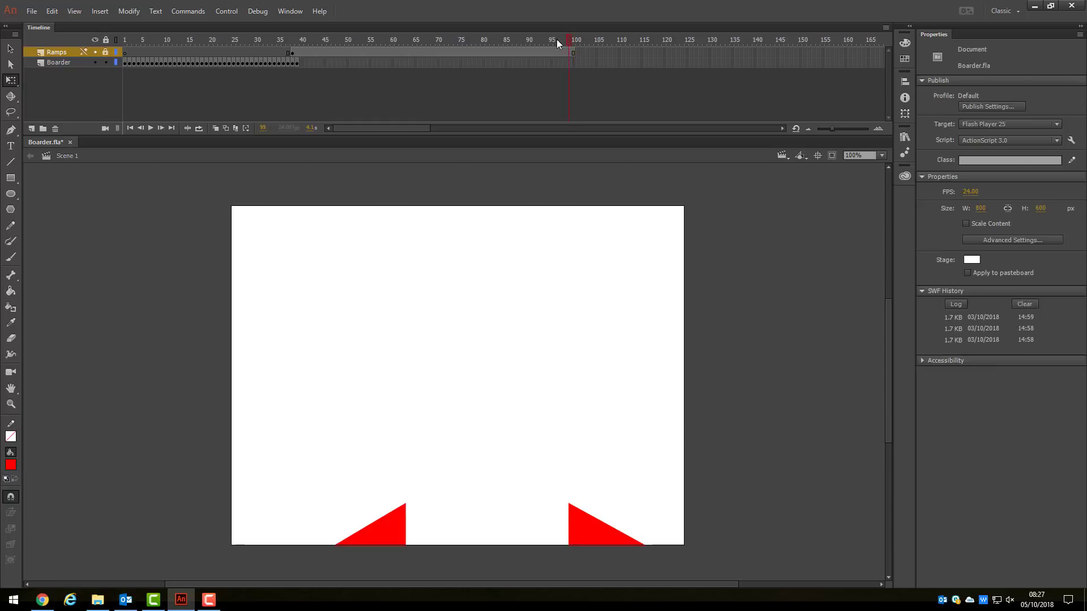
mouse_move(298, 39)
mouse_down()
mouse_move(280, 38)
mouse_move(310, 39)
mouse_up()
click(297, 62)
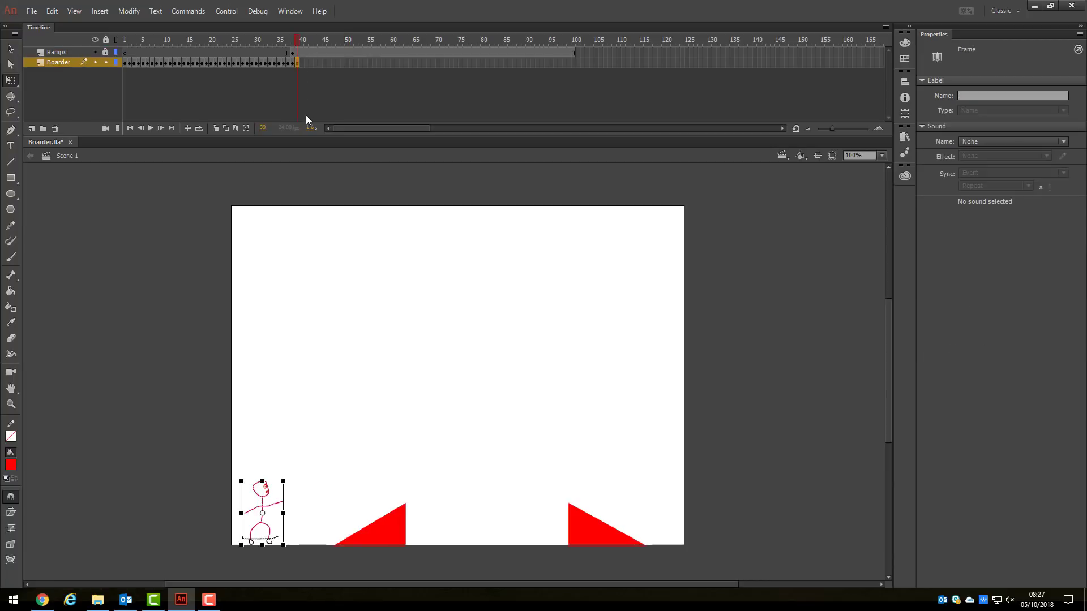
click(216, 130)
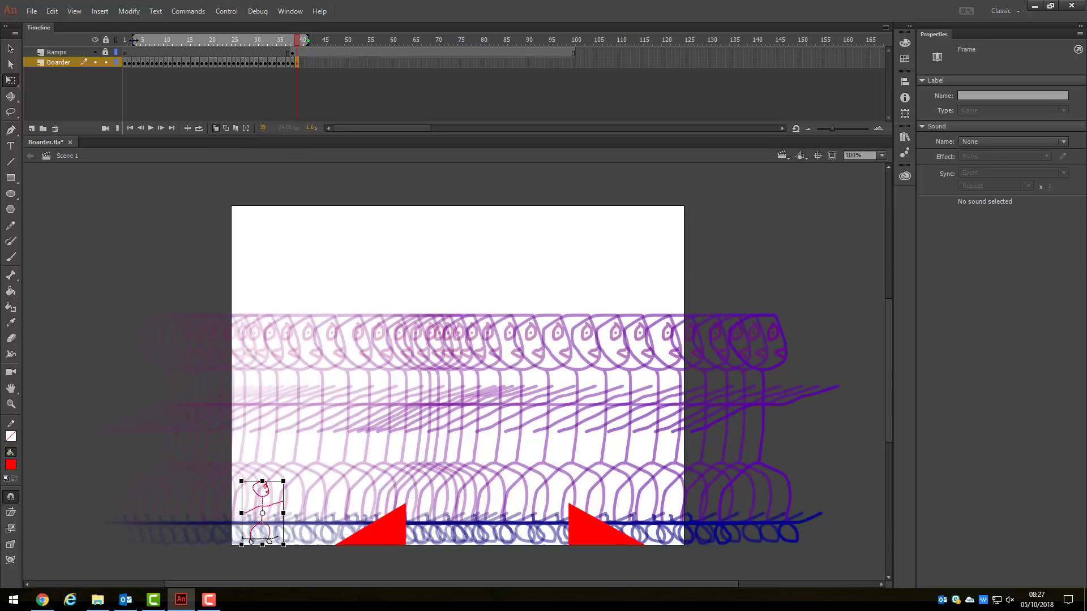
drag(134, 39, 292, 40)
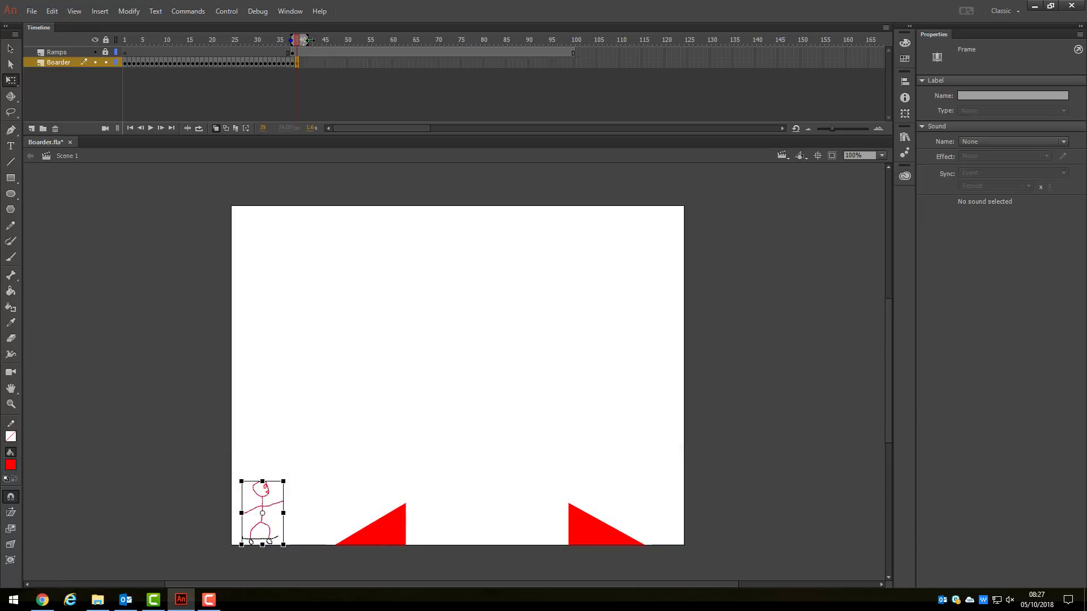
drag(310, 39, 298, 41)
Nudge the skateboarder on frame 39 a short distance right toward the first ramp.
key(Right)
key(Right)
key(Right)
key(Right)
key(Right)
key(Right)
key(Right)
key(Right)
key(Right)
key(Right)
key(Right)
key(Right)
key(Right)
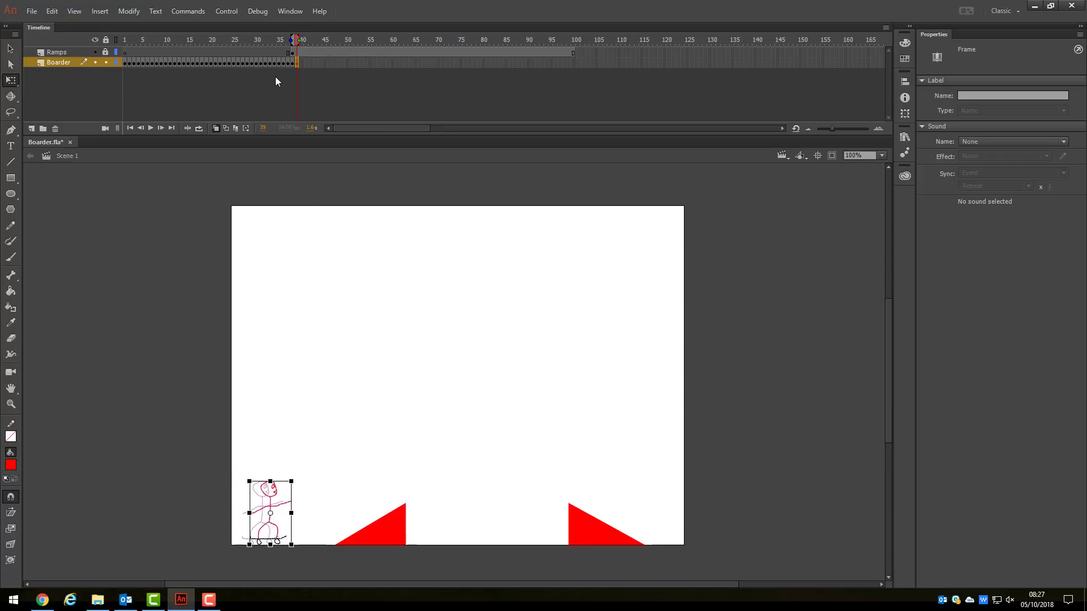
Insert keyframes at frames 40, 41 and 42 of the Boarder layer, nudging the skateboarder right by the same short distance in each.
key(F6)
key(Right)
key(Right)
key(Right)
key(Right)
key(Right)
key(Right)
key(Right)
key(Right)
key(Right)
key(Right)
key(Right)
key(Right)
key(Right)
key(F6)
key(Right)
key(Right)
key(Right)
key(Right)
key(Right)
key(Right)
key(Right)
key(Right)
key(Right)
key(Right)
key(Right)
key(Right)
key(Right)
key(F6)
key(Right)
key(Right)
key(Right)
key(Right)
key(Right)
key(Right)
key(Right)
key(Right)
key(Right)
key(Right)
key(Right)
key(Right)
key(Right)
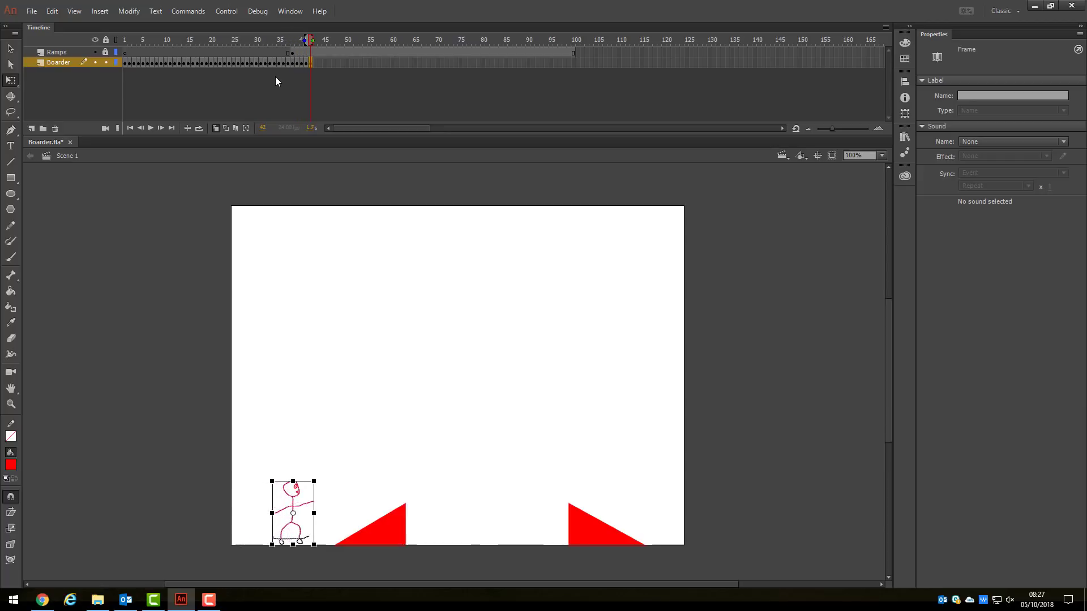
Insert keyframes at frames 43 and 44 of the Boarder layer, nudging the skateboarder right by a larger distance in each.
key(F6)
key(Right)
key(Right)
key(Right)
key(Right)
key(Right)
key(Right)
key(Right)
key(Right)
key(Right)
key(Right)
key(Right)
key(Right)
key(Right)
key(Right)
key(Right)
key(Right)
key(Right)
key(Right)
key(Right)
key(Right)
key(F6)
key(Right)
key(Right)
key(Right)
key(Right)
key(Right)
key(Right)
key(Right)
key(Right)
key(Right)
key(Right)
key(Right)
key(Right)
key(Right)
key(Right)
key(Right)
key(Right)
key(Right)
key(Right)
key(Right)
key(Right)
Insert a keyframe at frame 45 and nudge the skateboarder right until the front wheel overlaps the foot of the first ramp.
key(F6)
key(Right)
key(Right)
key(Right)
key(Right)
key(Right)
key(Right)
key(Right)
key(Right)
key(Right)
key(Right)
key(Right)
key(Right)
key(Right)
key(Right)
key(Right)
key(Right)
key(Right)
key(Right)
key(Right)
key(Right)
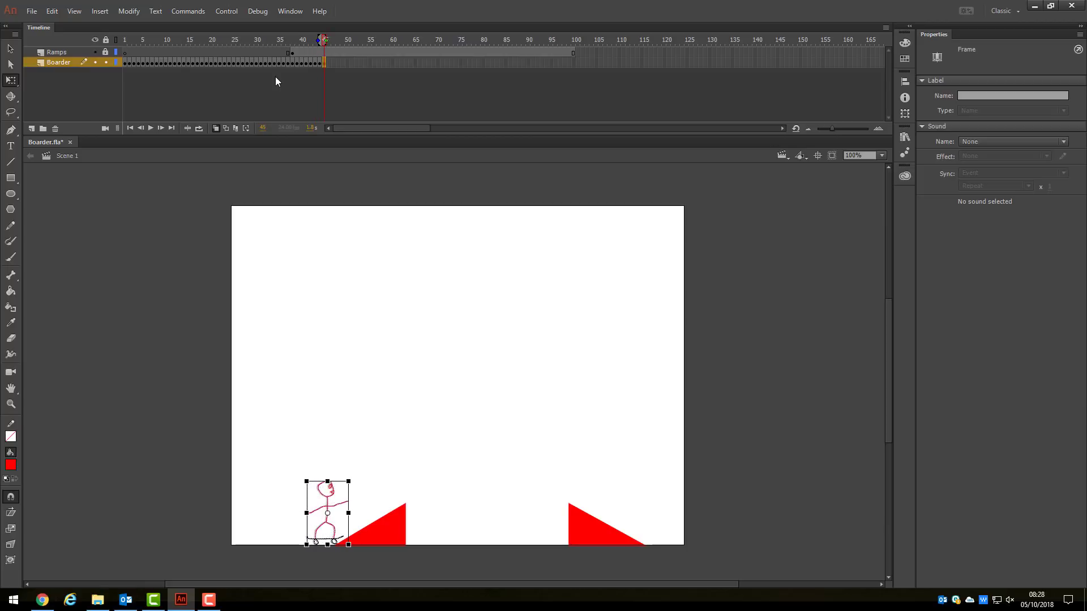
key(Right)
key(Right)
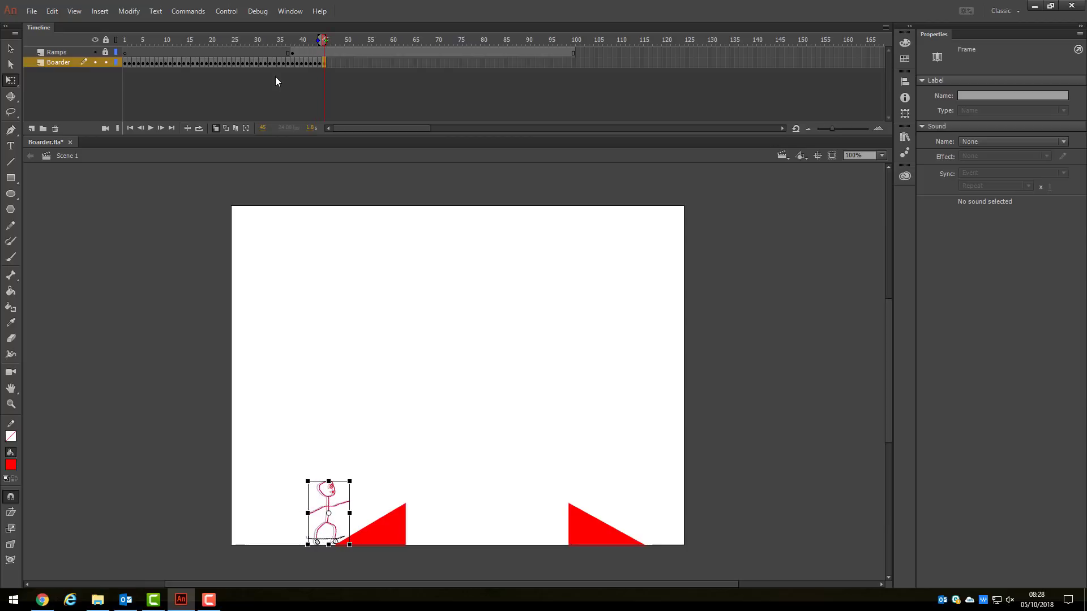
key(Right)
key(Right)
key(Right)
key(Right)
key(Right)
key(Right)
key(Right)
key(Right)
key(Right)
key(Right)
key(Right)
key(Right)
key(Right)
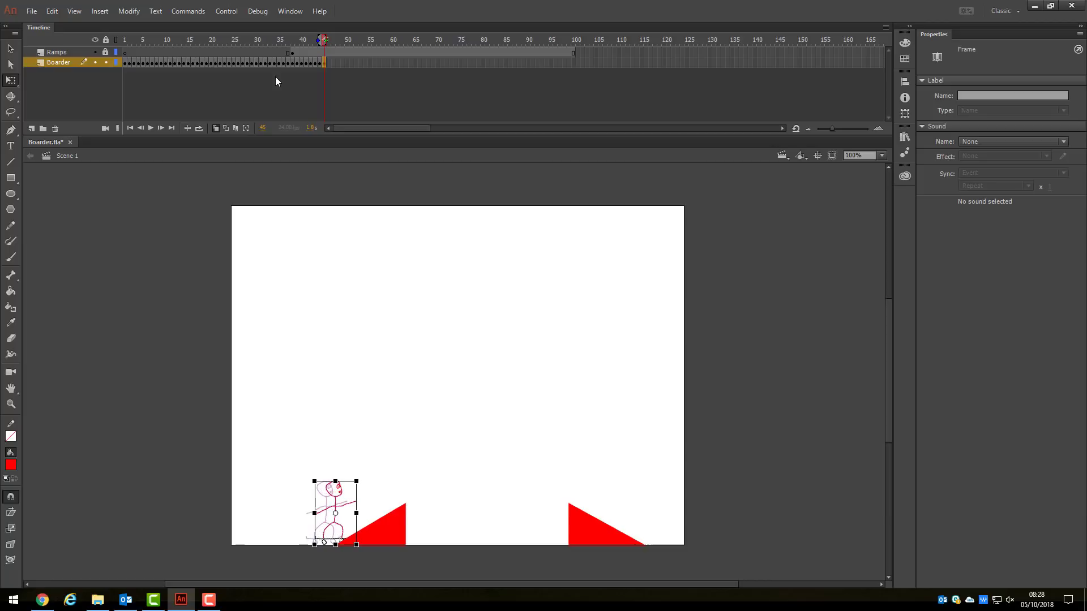
key(Right)
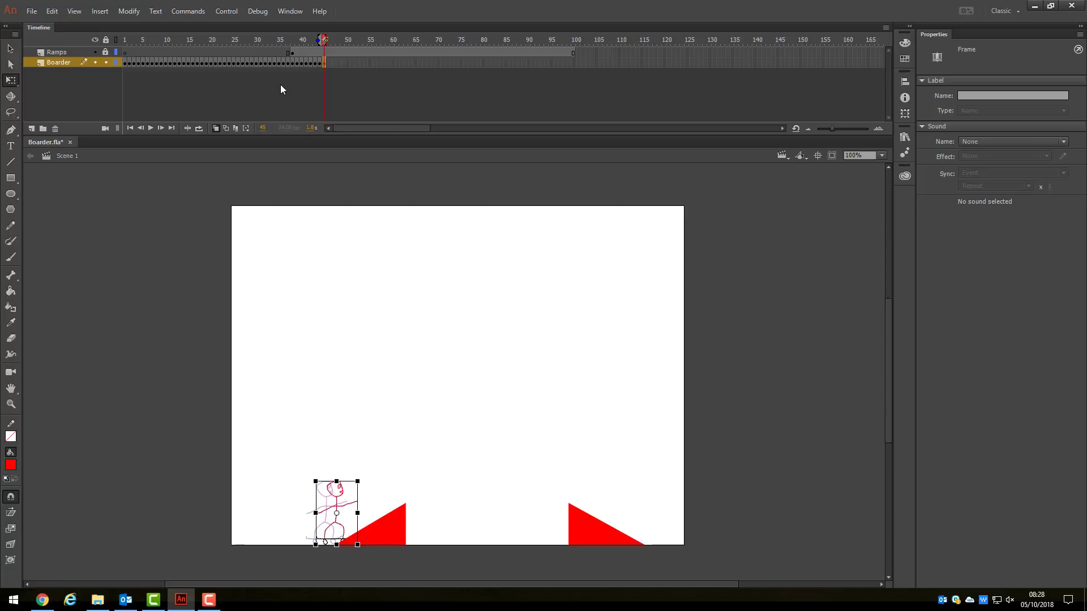
With Free Transform, rotate the skateboarder about 15° counterclockwise around the back wheel to tilt onto the ramp, and insert a keyframe at frame 46.
click(13, 83)
click(881, 156)
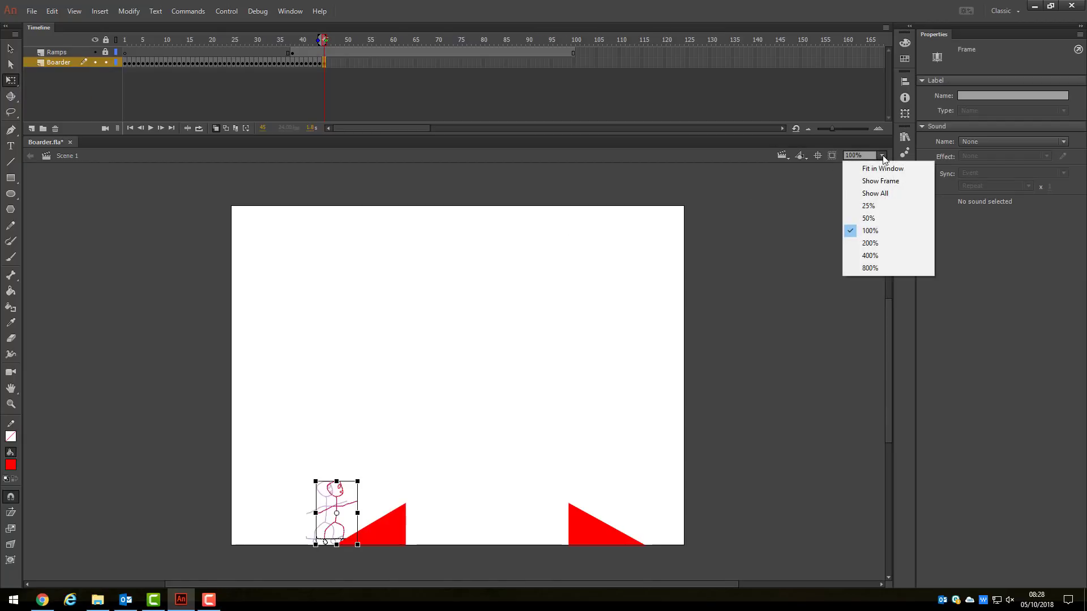
click(870, 244)
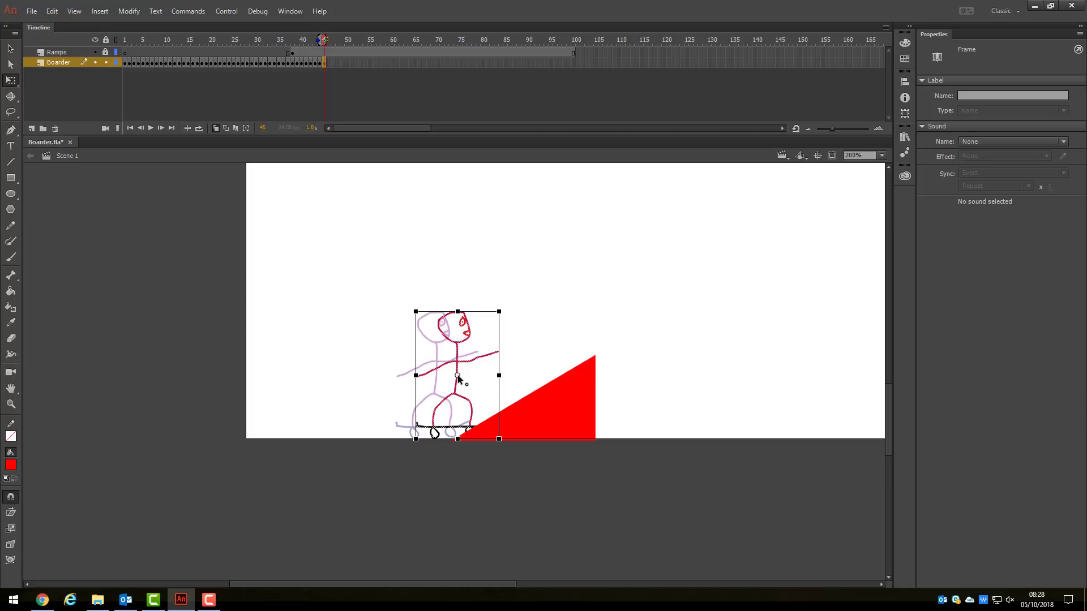
click(456, 397)
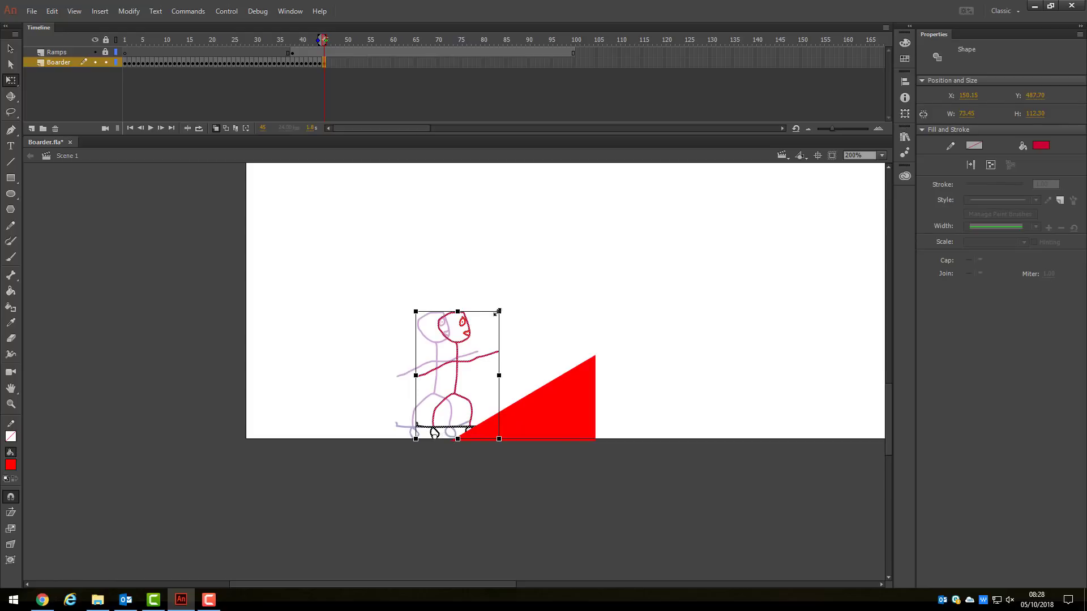
drag(507, 307, 478, 264)
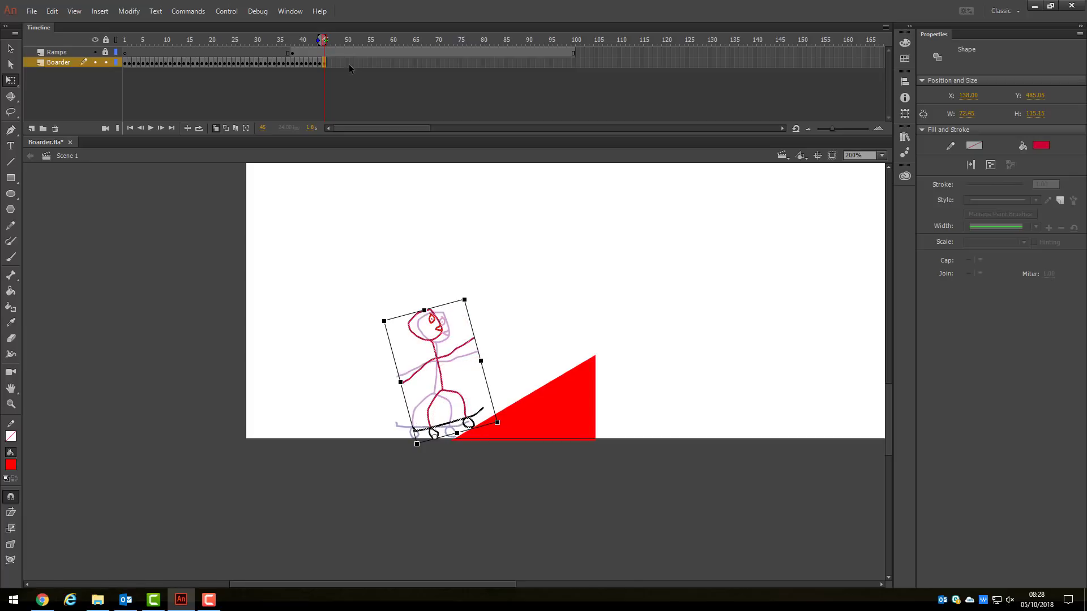
right_click(327, 63)
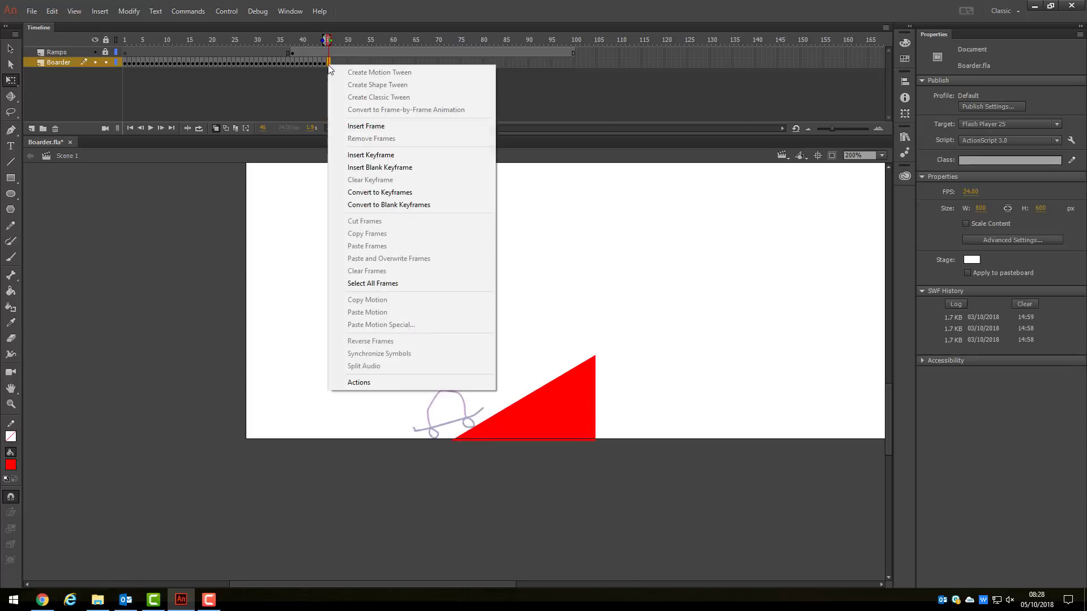
click(368, 155)
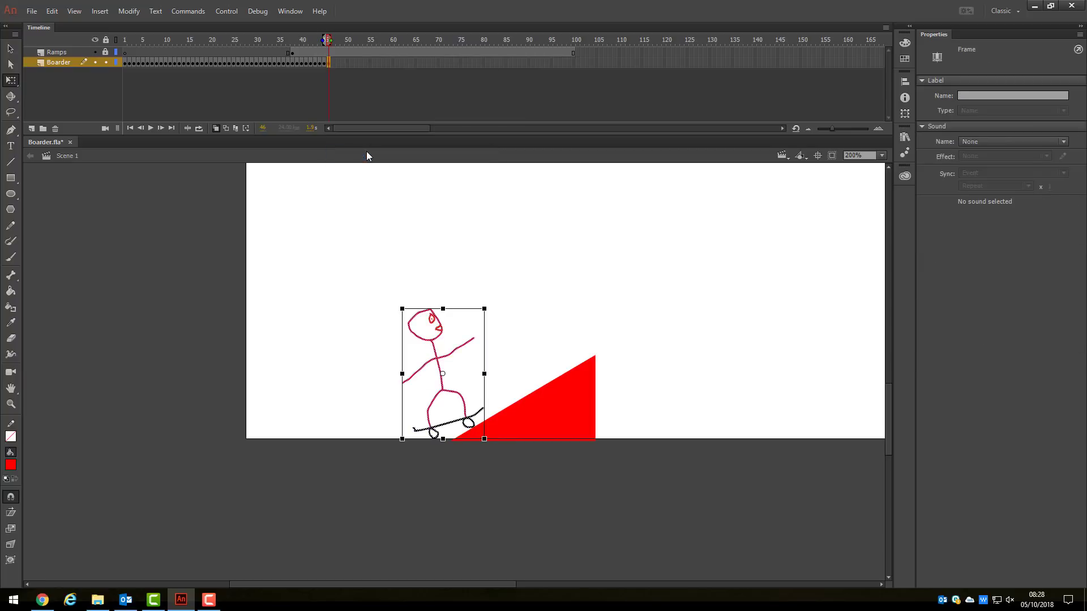
Nudge the skateboarder in frame 46 right onto the foot of the first ramp and extend the onion skin range one frame further back.
key(Right)
key(Right)
key(Right)
key(Right)
key(Right)
key(Right)
key(Right)
key(Right)
key(Right)
key(Right)
key(Right)
key(Right)
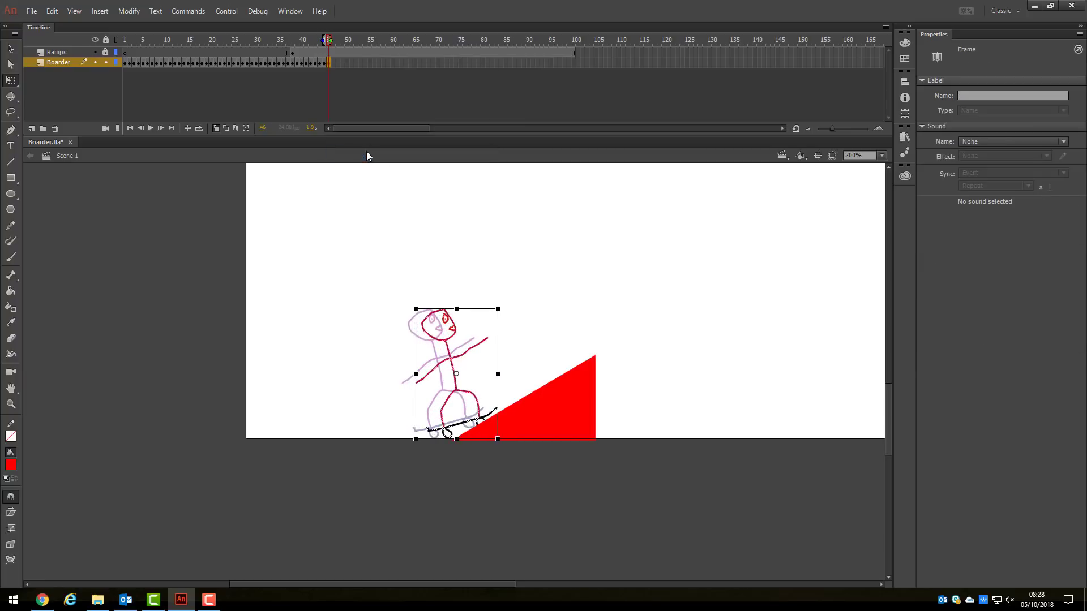
key(Right)
key(Right)
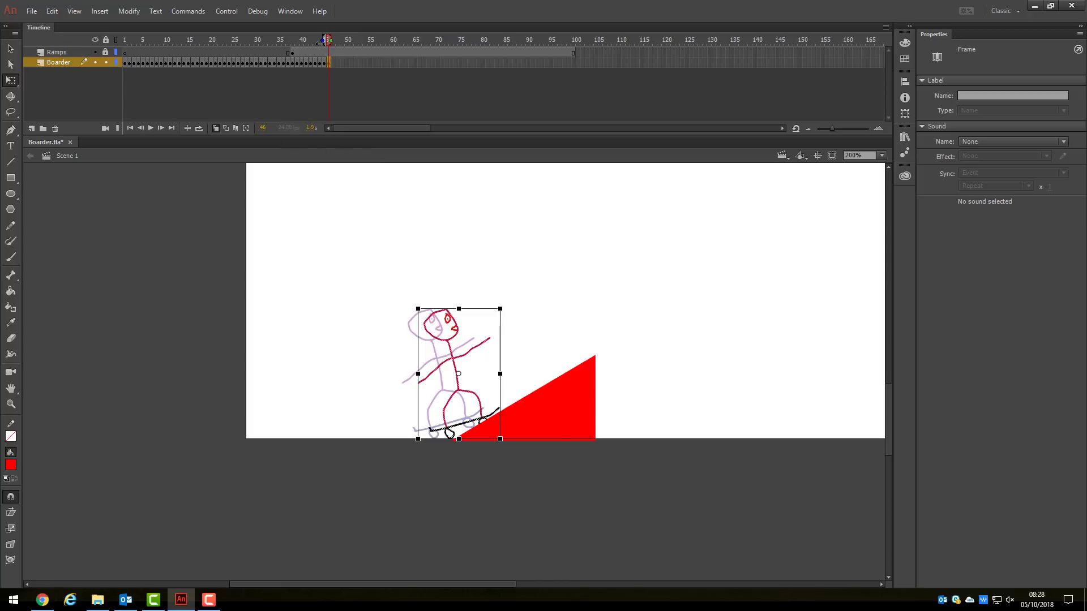
drag(323, 39, 321, 39)
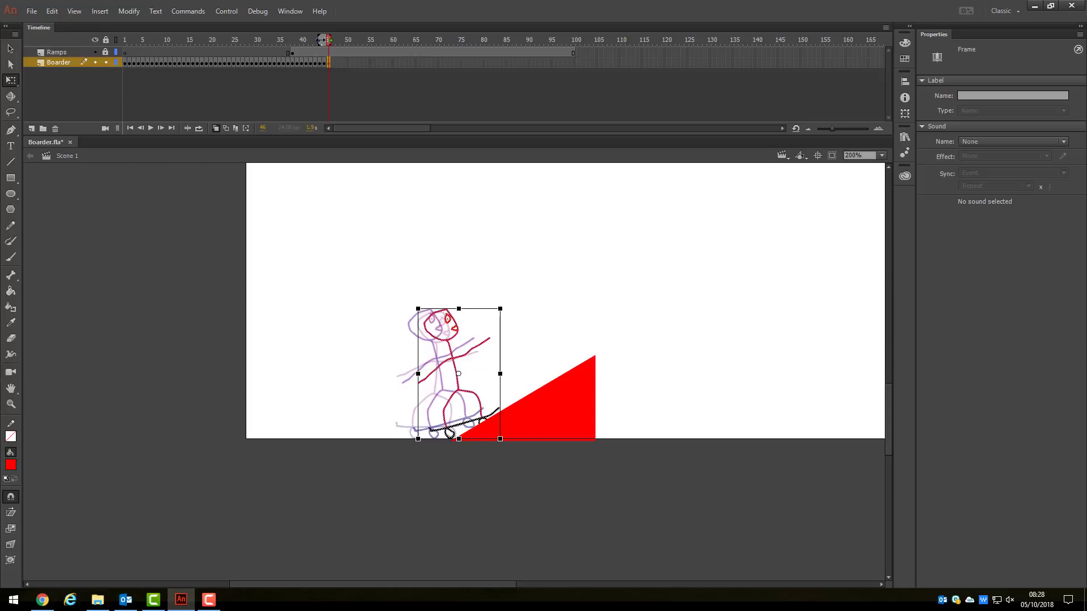
Nudge the frame 46 skateboarder slightly further right and rotate it about 15° counterclockwise so the board matches the ramp's slope.
key(Right)
key(Right)
key(Right)
key(Right)
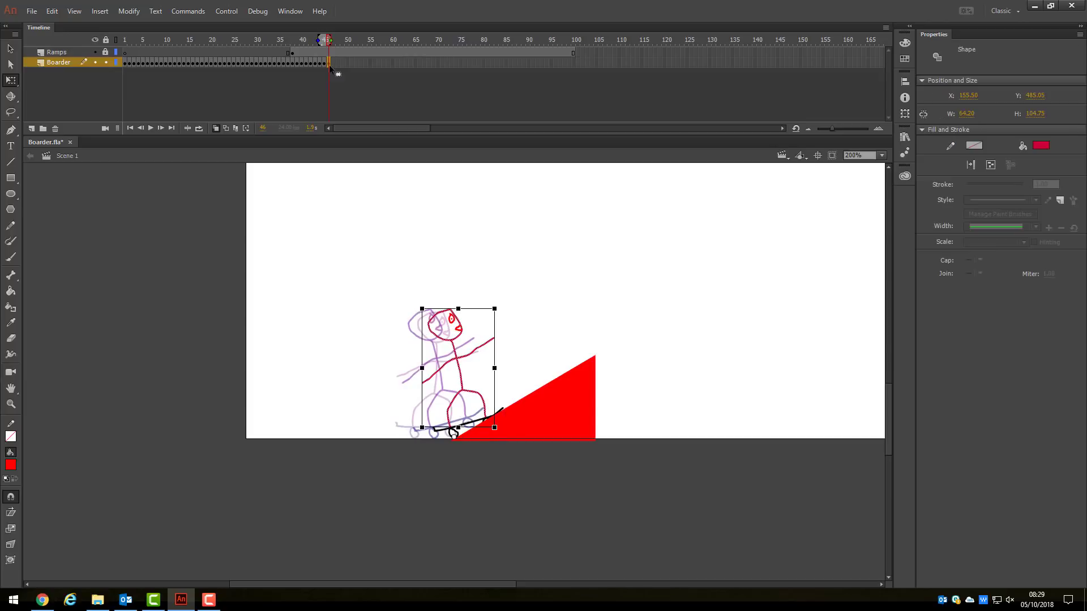
click(327, 62)
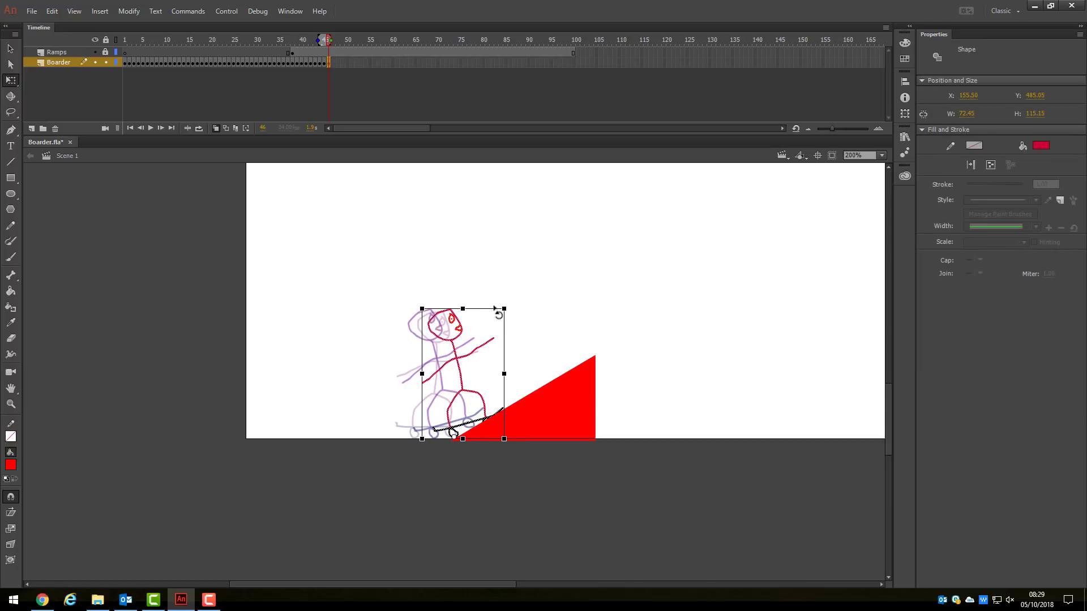
drag(507, 308, 481, 273)
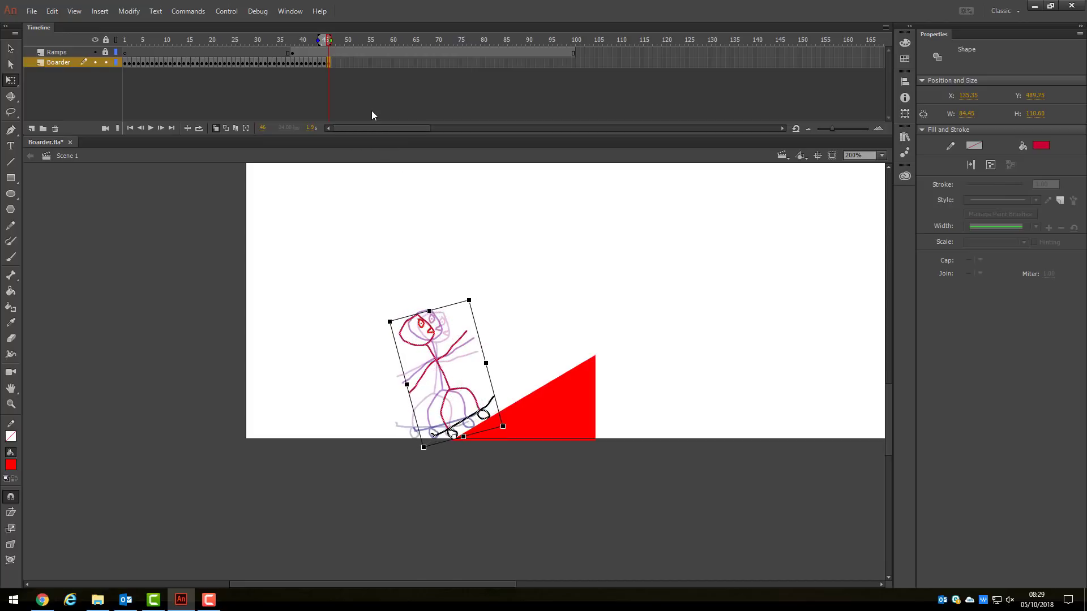
Insert a keyframe at frame 47 and nudge the skateboarder right and up the ramp to about X 153, Y 479, with the wheels on the slope.
key(F6)
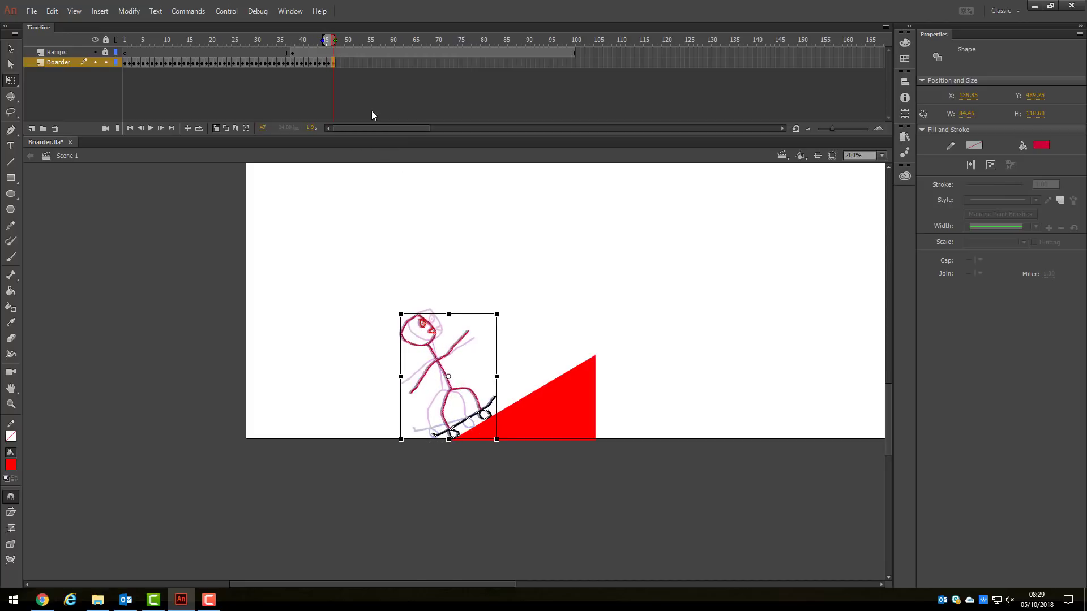
key(Right)
key(Right)
key(Right)
key(Right)
key(Right)
key(Right)
key(Right)
key(Right)
key(Right)
key(Right)
key(Right)
key(Right)
key(Right)
key(Right)
key(Right)
key(Right)
key(Up)
key(Up)
key(Up)
key(Up)
key(Up)
key(Up)
key(Up)
key(Up)
key(Up)
key(Up)
key(Up)
key(Up)
key(Up)
key(Up)
key(Up)
key(Up)
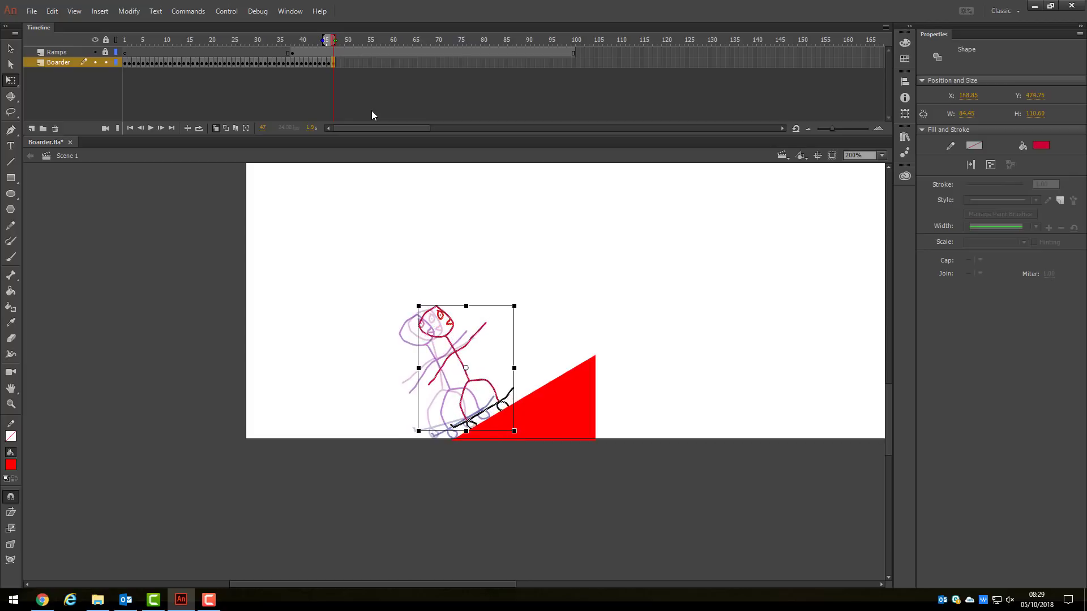
key(Up)
key(Up)
key(Right)
key(Up)
key(Up)
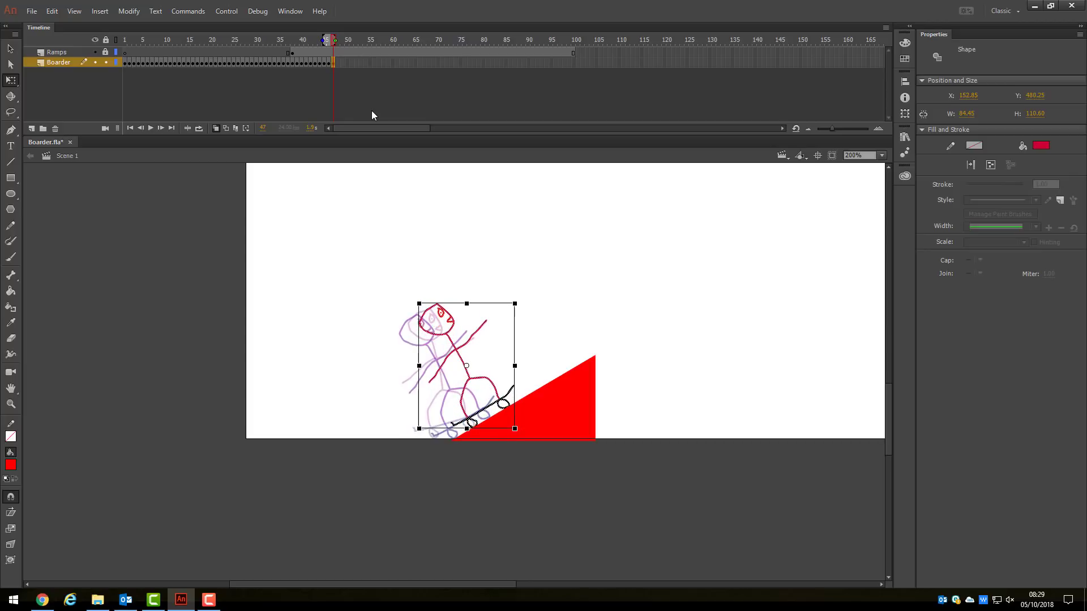
key(Up)
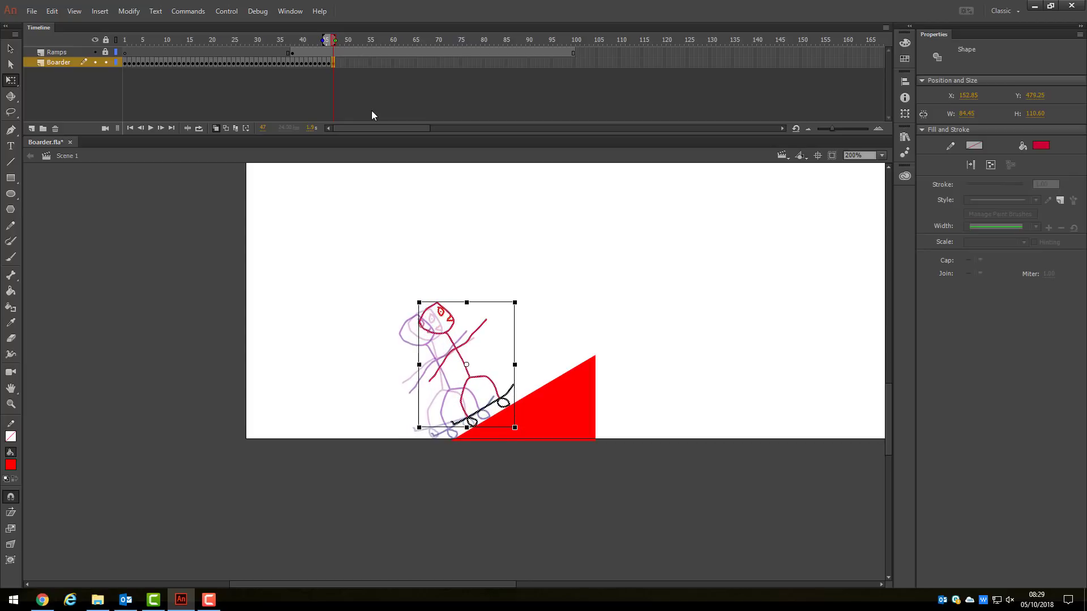
Insert a keyframe at frame 48 and nudge the skateboarder right and up the slope to about X 174, Y 468.
key(F6)
key(Right)
key(Right)
key(Right)
key(Right)
key(Right)
key(Right)
key(Right)
key(Right)
key(Right)
key(Right)
key(Right)
key(Right)
key(Right)
key(Right)
key(Right)
key(Right)
key(Right)
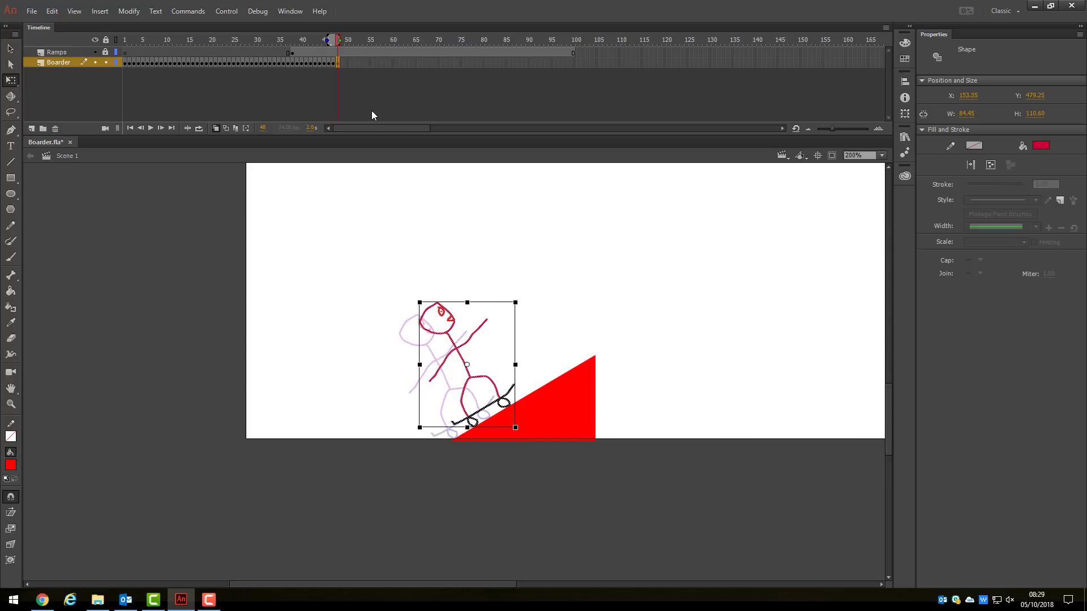
key(Right)
key(Right)
key(Right)
key(Right)
key(Right)
key(Right)
key(Right)
key(Right)
key(Right)
key(Right)
key(Right)
key(Right)
key(Right)
key(Right)
key(Right)
key(Right)
key(Right)
key(Right)
key(Right)
key(Right)
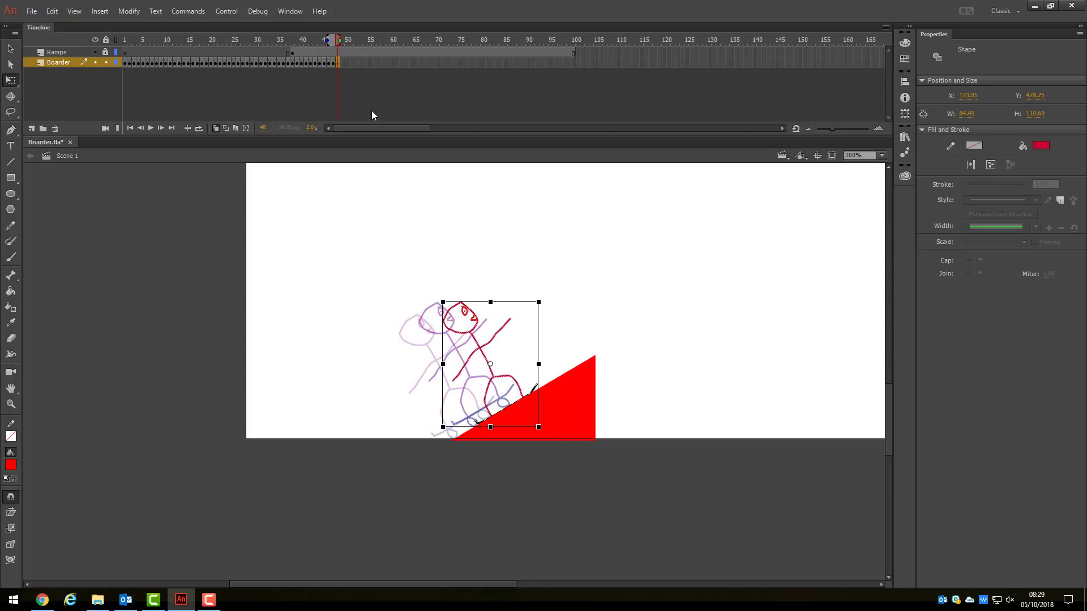
key(Up)
key(Up)
key(Up)
key(Up)
key(Up)
key(Up)
key(Up)
key(Up)
key(Up)
key(Up)
key(Up)
key(Up)
key(Up)
key(Up)
key(Up)
key(Up)
key(Up)
key(Up)
key(Up)
key(Up)
key(Up)
key(Up)
key(Up)
key(Up)
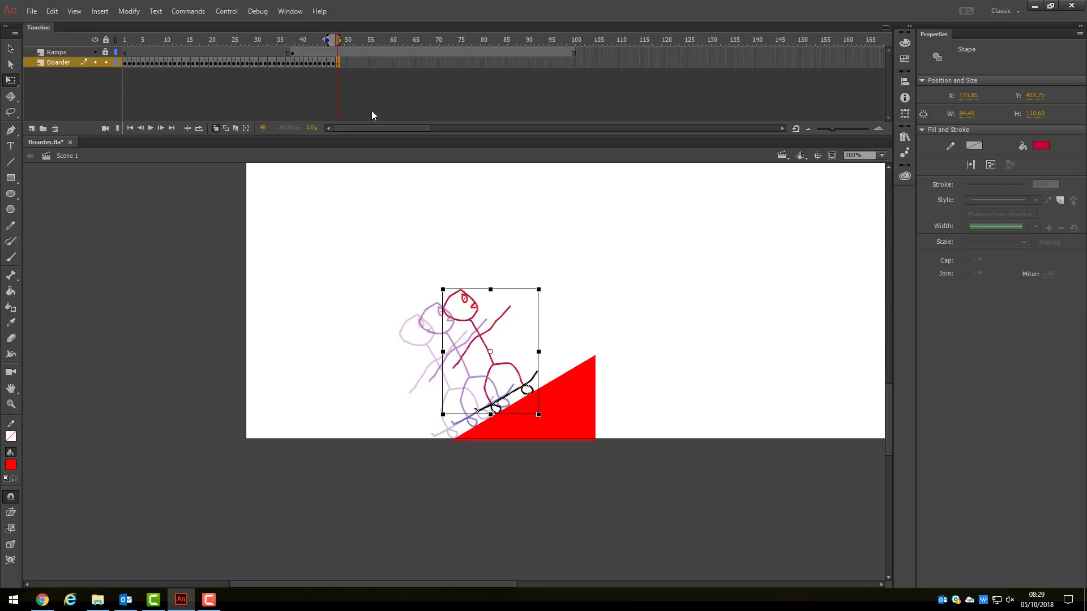
Insert a keyframe at frame 49 and nudge the skateboarder right and up the slope to about X 194, Y 455.
key(F6)
key(Right)
key(Right)
key(Right)
key(Right)
key(Right)
key(Right)
key(Right)
key(Right)
key(Right)
key(Right)
key(Right)
key(Right)
key(Right)
key(Right)
key(Right)
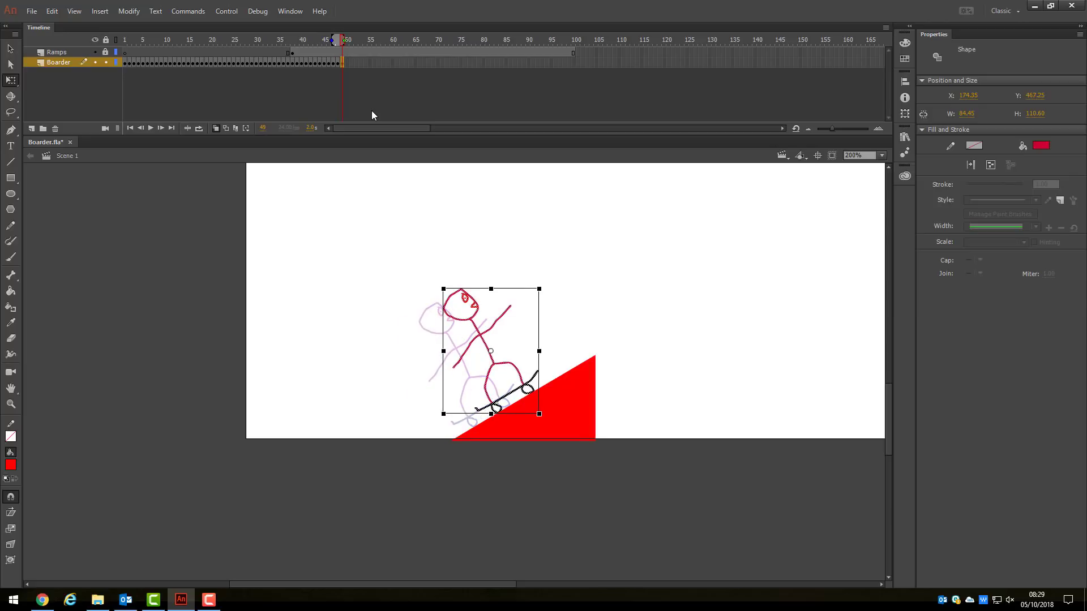
key(Right)
key(Right)
key(Right)
key(Right)
key(Right)
key(Right)
key(Right)
key(Right)
key(Right)
key(Right)
key(Right)
key(Right)
key(Right)
key(Right)
key(Right)
key(Right)
key(Right)
key(Right)
key(Right)
key(Right)
key(Up)
key(Up)
key(Up)
key(Up)
key(Up)
key(Up)
key(Up)
key(Up)
key(Up)
key(Up)
key(Up)
key(Up)
key(Up)
key(Up)
key(Up)
key(Up)
key(Up)
key(Up)
key(Up)
key(Up)
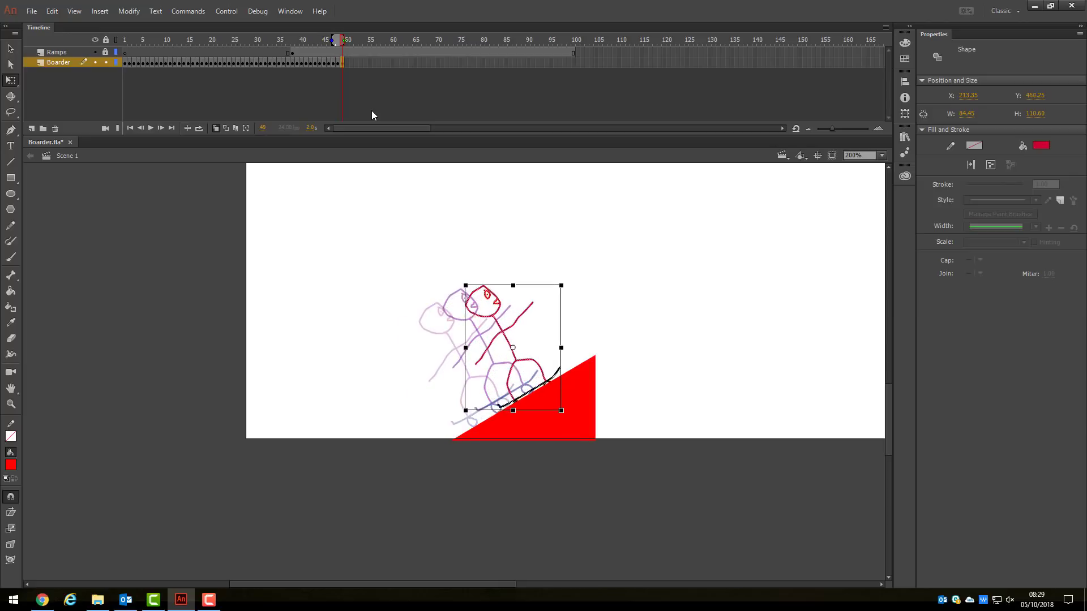
key(Up)
key(Up)
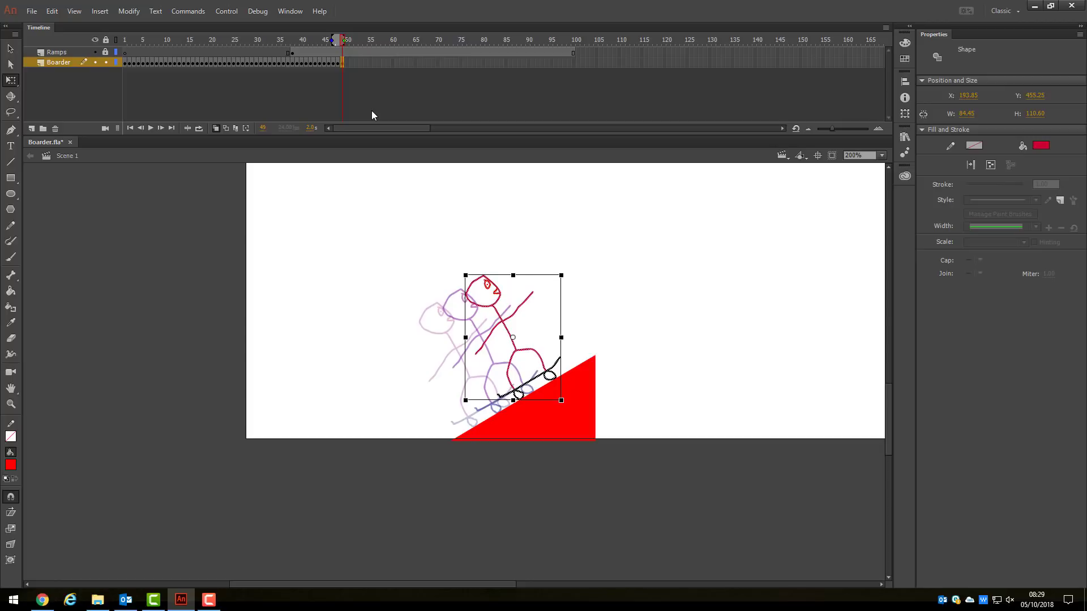
Insert a keyframe at frame 50 and nudge the skateboarder right and up the ramp, keeping the wheels on the slope.
key(F6)
key(Right)
key(Right)
key(Right)
key(Right)
key(Right)
key(Right)
key(Right)
key(Right)
key(Right)
key(Right)
key(Right)
key(Right)
key(Right)
key(Right)
key(Right)
key(Right)
key(Right)
key(Right)
key(Right)
key(Right)
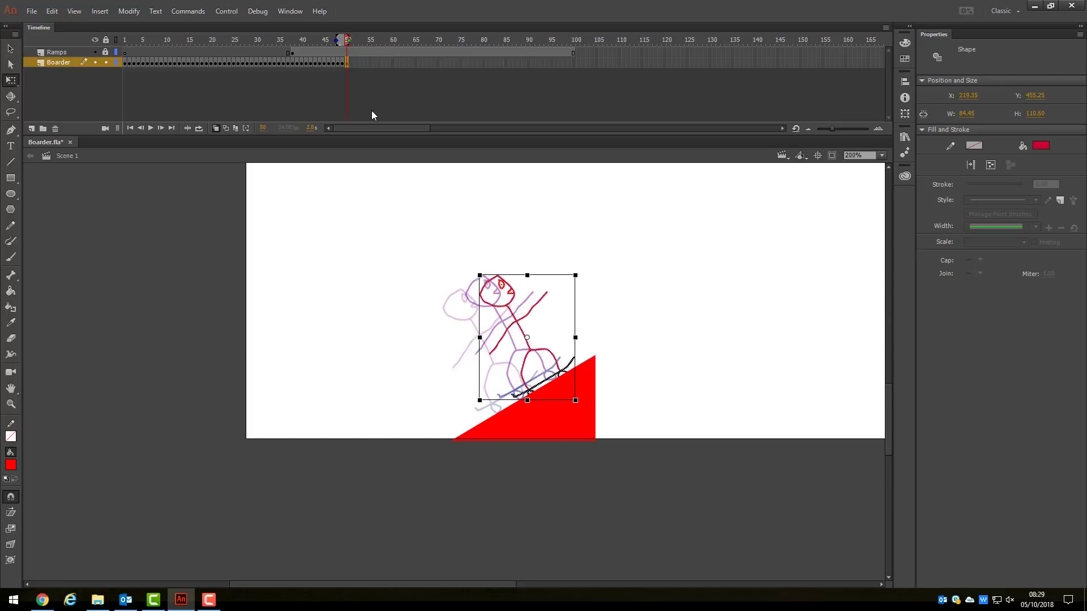
key(Right)
key(Right)
key(Right)
key(Right)
key(Right)
key(Right)
key(Right)
key(Right)
key(Right)
key(Right)
key(Right)
key(Right)
key(Right)
key(Right)
key(Right)
key(Right)
key(Right)
key(Up)
key(Up)
key(Up)
key(Up)
key(Up)
key(Up)
key(Up)
key(Up)
key(Up)
key(Up)
key(Up)
key(Up)
key(Up)
key(Up)
key(Up)
key(Up)
key(Up)
key(Up)
key(Up)
key(Up)
Insert a keyframe at frame 51 and nudge the skateboarder right and up toward the ramp's top edge, to about Y 430.
key(F6)
key(Right)
key(Right)
key(Right)
key(Right)
key(Right)
key(Right)
key(Right)
key(Right)
key(Right)
key(Right)
key(Right)
key(Right)
key(Right)
key(Right)
key(Right)
key(Right)
key(Right)
key(Right)
key(Right)
key(Right)
key(Up)
key(Up)
key(Up)
key(Up)
key(Up)
key(Up)
key(Up)
key(Up)
key(Up)
key(Up)
key(Up)
key(Up)
key(Up)
key(Up)
key(Up)
key(Up)
key(Up)
key(Up)
key(Up)
key(Up)
Insert a keyframe at frame 52 and nudge the skateboarder right and up so the board extends past the ramp's top edge.
key(F6)
key(Right)
key(Right)
key(Right)
key(Right)
key(Right)
key(Right)
key(Right)
key(Right)
key(Right)
key(Right)
key(Right)
key(Right)
key(Right)
key(Right)
key(Right)
key(Right)
key(Right)
key(Right)
key(Right)
key(Right)
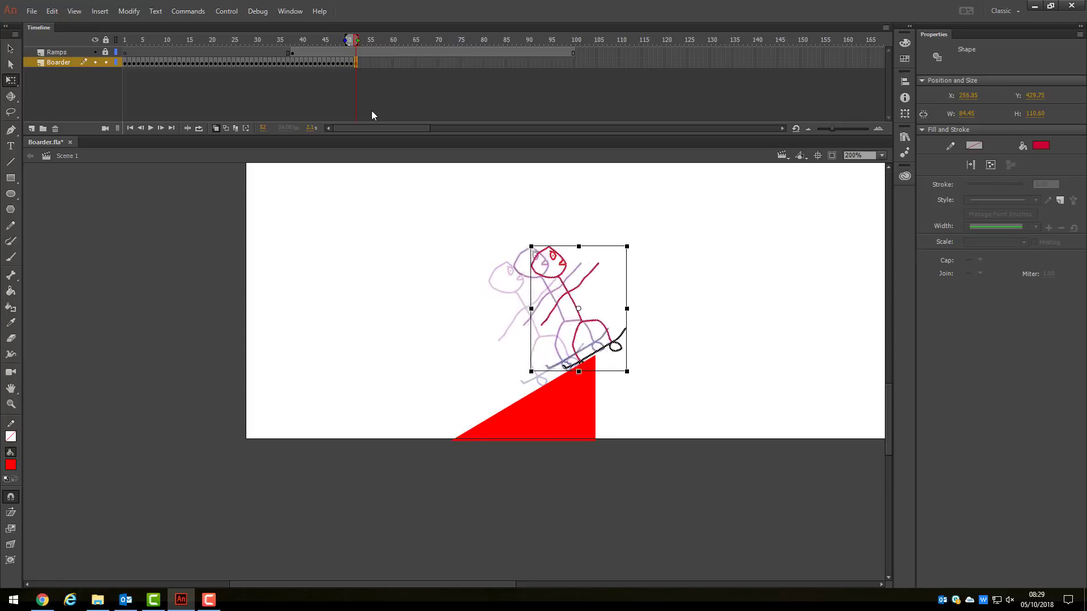
key(Right)
key(Right)
key(Right)
key(Up)
key(Up)
key(Up)
key(Up)
key(Up)
key(Up)
key(Up)
key(Up)
key(Up)
key(Up)
key(Up)
Insert a keyframe at frame 53 and nudge the skateboarder right and up into the air beyond the first ramp, to about X 284.
click(882, 155)
click(873, 231)
key(F6)
key(Right)
key(Right)
key(Right)
key(Right)
key(Right)
key(Right)
key(Right)
key(Right)
key(Right)
key(Right)
key(Right)
key(Right)
key(Right)
key(Right)
key(Right)
key(Right)
key(Right)
key(Right)
key(Right)
key(Right)
key(Up)
key(Up)
key(Up)
key(Up)
key(Up)
key(Up)
key(Up)
key(Up)
key(Up)
key(Up)
key(Up)
key(Up)
key(Up)
key(Up)
key(Up)
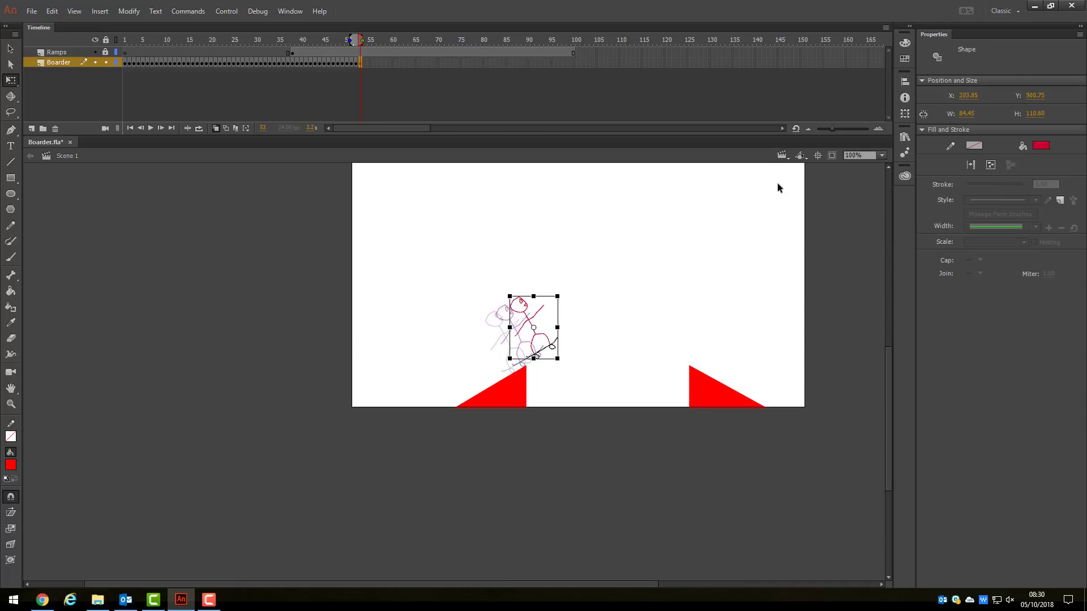
Nudge the skateboarder slightly higher above the first ramp at frame 53.
key(Up)
key(Up)
key(Up)
key(Up)
Insert a keyframe at frame 54 and nudge the skateboarder right and up, further into the gap beyond the first ramp.
key(F6)
key(Right)
key(Right)
key(Right)
key(Right)
key(Right)
key(Right)
key(Right)
key(Right)
key(Right)
key(Right)
key(Right)
key(Right)
key(Right)
key(Right)
key(Right)
key(Right)
key(Right)
key(Right)
key(Right)
key(Right)
key(Up)
key(Up)
key(Up)
key(Up)
key(Up)
key(Up)
key(Up)
key(Up)
key(Up)
key(Up)
key(Up)
Insert a keyframe at frame 55, nudge the skateboarder right and up, and rotate the figure clockwise until the board is roughly level.
key(F6)
key(Right)
key(Right)
key(Right)
key(Right)
key(Right)
key(Right)
key(Right)
key(Right)
key(Right)
key(Right)
key(Right)
key(Right)
key(Right)
key(Right)
key(Right)
key(Right)
key(Right)
key(Right)
key(Right)
key(Right)
key(Up)
key(Up)
key(Up)
key(Up)
key(Up)
key(Up)
key(Up)
key(Up)
key(Up)
key(Up)
key(Up)
key(Up)
drag(599, 280, 620, 282)
Insert a keyframe at frame 56 and nudge the skateboarder right and very slightly up toward the peak of the jump.
key(F6)
key(Right)
key(Right)
key(Right)
key(Right)
key(Right)
key(Right)
key(Right)
key(Right)
key(Right)
key(Right)
key(Right)
key(Right)
key(Right)
key(Right)
key(Right)
key(Right)
key(Right)
key(Right)
key(Right)
key(Right)
key(Up)
key(Up)
key(Up)
Insert a keyframe at frame 57 and nudge the skateboarder right and slightly down to start the descent between the ramps.
key(F6)
key(Right)
key(Right)
key(Right)
key(Right)
key(Right)
key(Right)
key(Right)
key(Right)
key(Right)
key(Right)
key(Right)
key(Right)
key(Right)
key(Right)
key(Right)
key(Right)
key(Right)
key(Right)
key(Right)
key(Right)
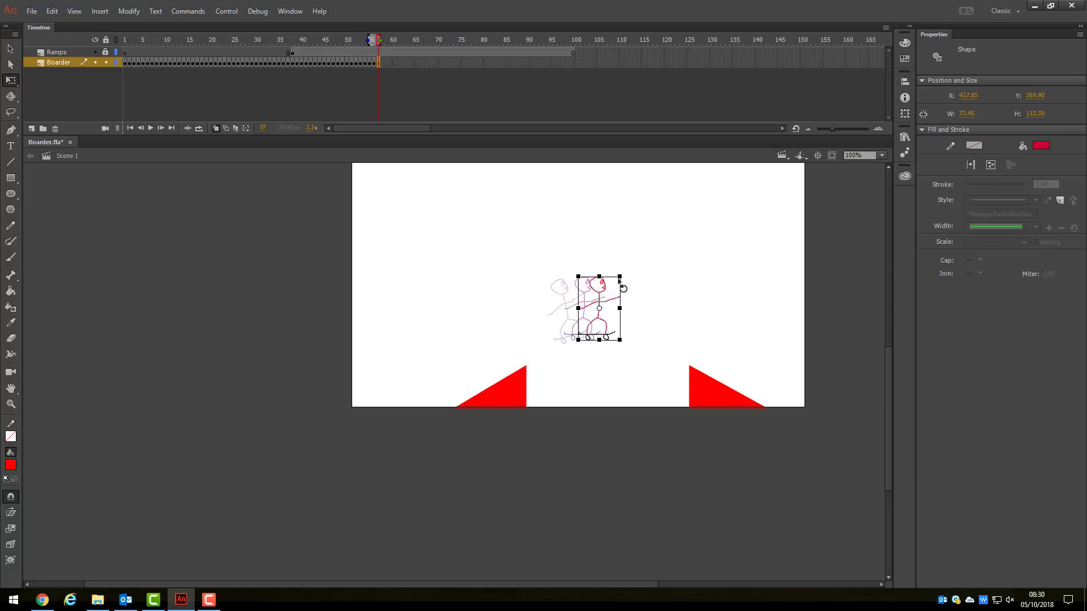
key(Right)
key(Right)
key(Right)
key(Right)
key(Right)
key(Right)
key(Right)
key(Right)
key(Right)
key(Down)
key(Down)
Insert a keyframe at frame 58 and nudge the skateboarder right and down toward the second ramp, to about X 444, Y 376.
key(F6)
key(Right)
key(Right)
key(Right)
key(Right)
key(Right)
key(Right)
key(Right)
key(Right)
key(Right)
key(Right)
key(Right)
key(Right)
key(Right)
key(Right)
key(Right)
key(Right)
key(Right)
key(Right)
key(Right)
key(Right)
key(Down)
key(Down)
key(Down)
key(Down)
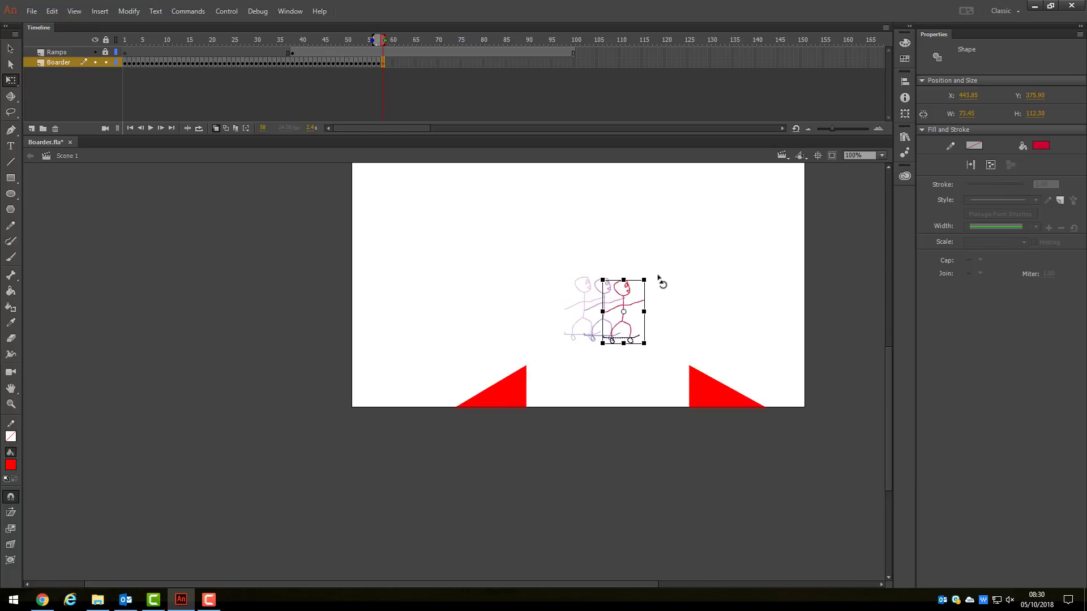
Insert a keyframe at frame 59, nudge the skateboarder right and down, and tilt the figure clockwise toward the second ramp's slope.
key(F6)
key(Right)
key(Right)
key(Right)
key(Right)
key(Right)
key(Right)
key(Right)
key(Right)
key(Right)
key(Right)
key(Right)
key(Right)
key(Right)
key(Right)
key(Right)
key(Right)
key(Right)
key(Right)
key(Right)
key(Right)
key(Down)
key(Down)
key(Down)
key(Down)
key(Down)
key(Down)
key(Down)
key(Down)
Insert a keyframe at frame 60 and nudge the skateboarder right and slightly down to continue the descent.
key(F6)
key(Right)
key(Right)
key(Right)
key(Right)
key(Right)
key(Right)
key(Right)
key(Right)
key(Right)
key(Right)
key(Right)
key(Right)
key(Right)
key(Right)
key(Right)
key(Right)
key(Right)
key(Right)
key(Right)
key(Right)
key(Down)
key(Down)
key(Down)
key(Down)
key(Down)
key(Down)
key(Down)
key(Down)
Insert a keyframe at frame 61 and nudge the skateboarder right and slightly down, closer to the second ramp.
key(F6)
key(Right)
key(Right)
key(Right)
key(Right)
key(Right)
key(Right)
key(Right)
key(Right)
key(Right)
key(Right)
key(Right)
key(Right)
key(Right)
key(Right)
key(Right)
key(Right)
key(Right)
key(Right)
key(Right)
key(Right)
key(Down)
key(Down)
key(Down)
key(Down)
key(Down)
key(Down)
key(Down)
key(Down)
Insert a keyframe at frame 62 and nudge the skateboarder right and down to just above the second ramp's peak, about Y 407.
key(F6)
key(Right)
key(Right)
key(Right)
key(Right)
key(Right)
key(Right)
key(Right)
key(Right)
key(Right)
key(Right)
key(Right)
key(Right)
key(Right)
key(Right)
key(Right)
key(Right)
key(Right)
key(Right)
key(Right)
key(Right)
key(Down)
key(Down)
key(Down)
key(Down)
key(Down)
key(Down)
key(Down)
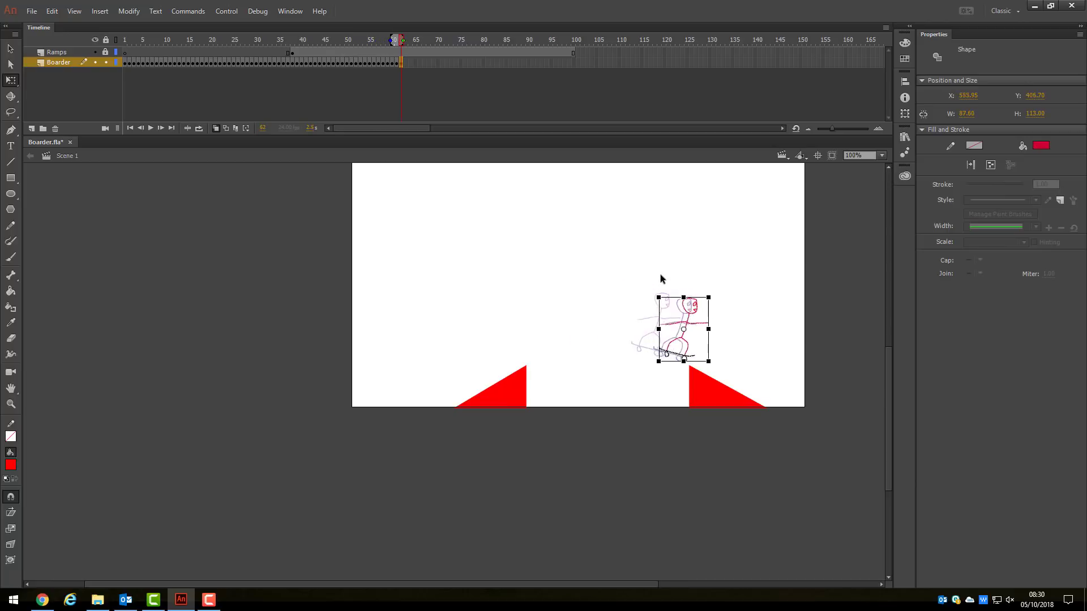
Insert keyframes at frames 63 and 64, nudging the skateboarder right and down onto the second ramp, to about X 590, Y 425.
key(F6)
key(Right)
key(Right)
key(Right)
key(Right)
key(Right)
key(Right)
key(Right)
key(Right)
key(Right)
key(Right)
key(Right)
key(Right)
key(Right)
key(Right)
key(Right)
key(Right)
key(Right)
key(Right)
key(Right)
key(Right)
key(Down)
key(Down)
key(Down)
key(Down)
key(Down)
key(Down)
key(Down)
key(Down)
key(Down)
key(Down)
key(Down)
key(Down)
key(Down)
key(Down)
key(Down)
key(Down)
key(Down)
key(Down)
key(F6)
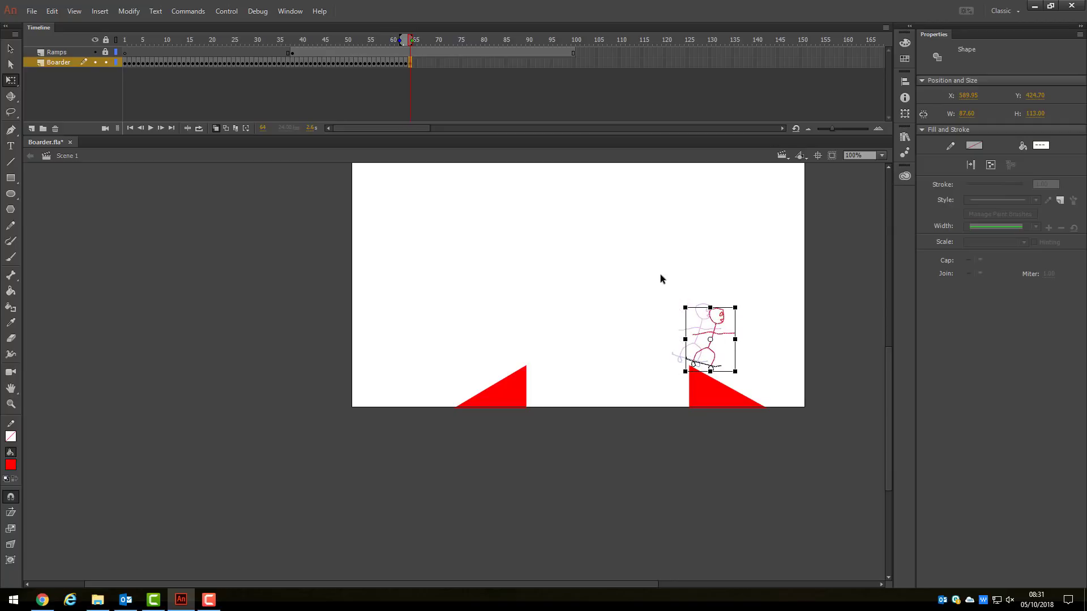
At frame 64, move the skateboarder's transformation point to the rear wheel and rotate the figure clockwise to match the second ramp's slope.
drag(741, 376, 738, 385)
key(ctrl+z)
click(881, 155)
click(866, 245)
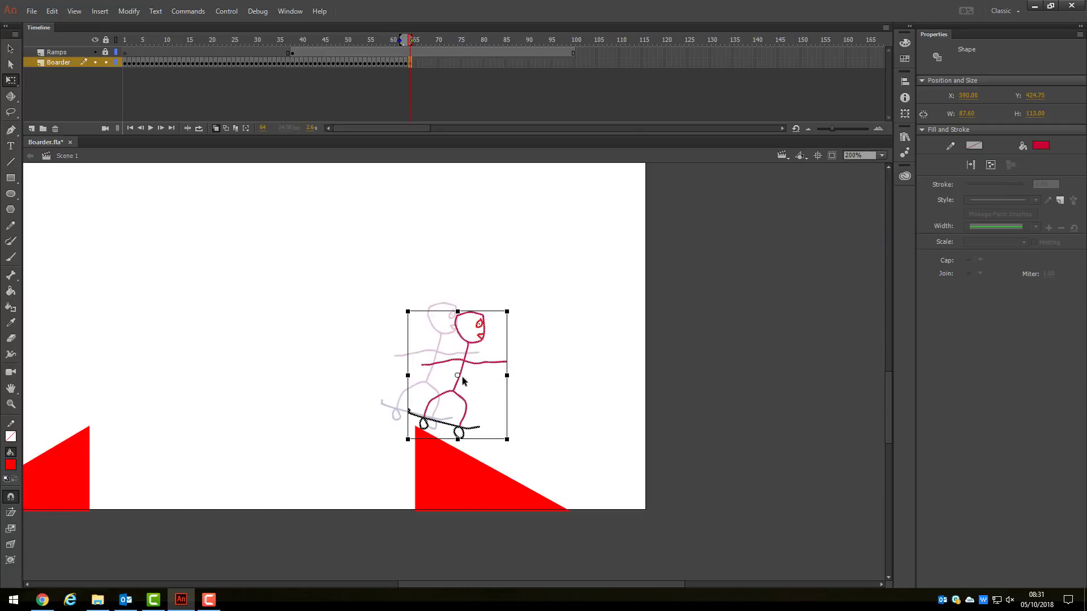
drag(457, 375, 424, 428)
drag(505, 452, 503, 468)
Nudge the rotated skateboarder right and down at frame 64 so the board rests on the second ramp's slope.
key(Right)
key(Right)
key(Right)
key(Right)
key(Right)
key(Right)
key(Right)
key(Right)
key(Right)
key(Right)
key(Right)
key(Right)
key(Right)
key(Right)
key(Down)
key(Down)
key(Down)
key(Down)
key(Down)
key(Down)
key(Down)
key(Down)
key(Down)
Insert a keyframe at frame 65 and nudge the skateboarder right and down along the second ramp's slope.
key(F6)
key(Right)
key(Right)
key(Right)
key(Right)
key(Right)
key(Right)
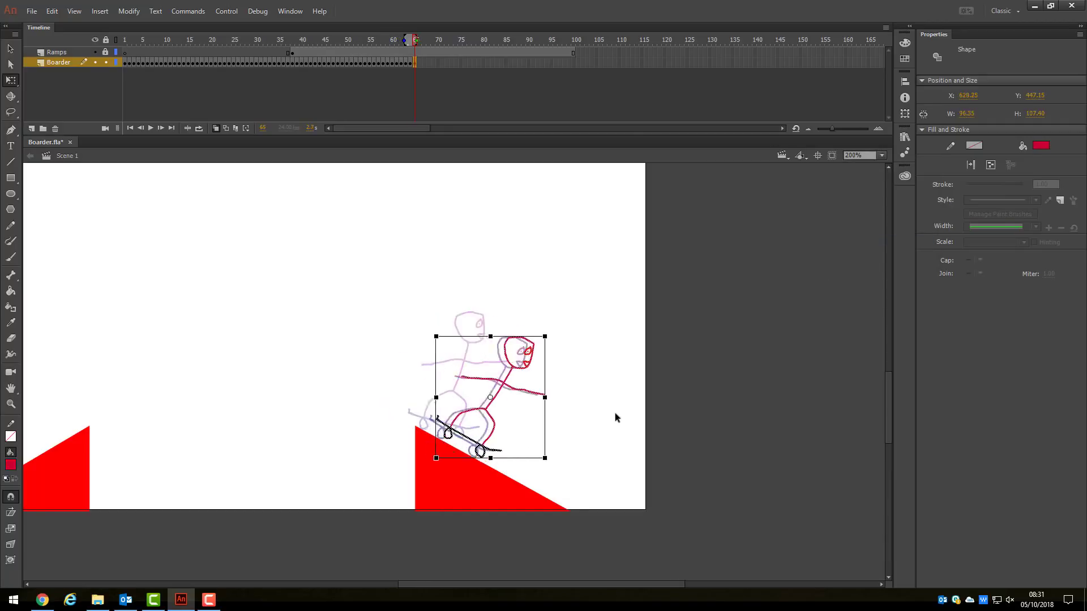
key(Right)
key(Right)
key(Right)
key(Right)
key(Right)
key(Right)
key(Right)
key(Right)
key(Right)
key(Right)
key(Right)
key(Right)
key(Right)
key(Right)
key(Down)
key(Down)
key(Down)
key(Down)
key(Down)
key(Down)
key(Down)
key(Down)
key(Down)
Insert a keyframe at frame 66 and nudge the skateboarder right and down, farther along the second ramp.
key(F6)
key(Right)
key(Right)
key(Right)
key(Right)
key(Right)
key(Right)
key(Right)
key(Right)
key(Right)
key(Right)
key(Right)
key(Right)
key(Right)
key(Right)
key(Right)
key(Down)
key(Down)
key(Down)
key(Down)
key(Down)
key(Down)
key(Down)
key(Down)
key(Down)
key(Down)
Insert a keyframe at frame 67 and nudge the skateboarder right and down toward the lower part of the second ramp.
key(F6)
key(Right)
key(Right)
key(Right)
key(Right)
key(Right)
key(Right)
key(Right)
key(Right)
key(Right)
key(Right)
key(Right)
key(Right)
key(Right)
key(Right)
key(Right)
key(Right)
key(Down)
key(Down)
key(Down)
key(Down)
key(Down)
key(Down)
key(Down)
key(Down)
key(Down)
key(Down)
key(Down)
Insert a keyframe at frame 68 and nudge the skateboarder right and down near the second ramp's foot, to about X 697.
key(F6)
key(Right)
key(Right)
key(Right)
key(Right)
key(Right)
key(Right)
key(Right)
key(Right)
key(Right)
key(Right)
key(Right)
key(Right)
key(Right)
key(Right)
key(Right)
key(Right)
key(Right)
key(Right)
key(Right)
key(Down)
key(Down)
key(Down)
key(Down)
key(Down)
key(Down)
key(Down)
key(Down)
key(Down)
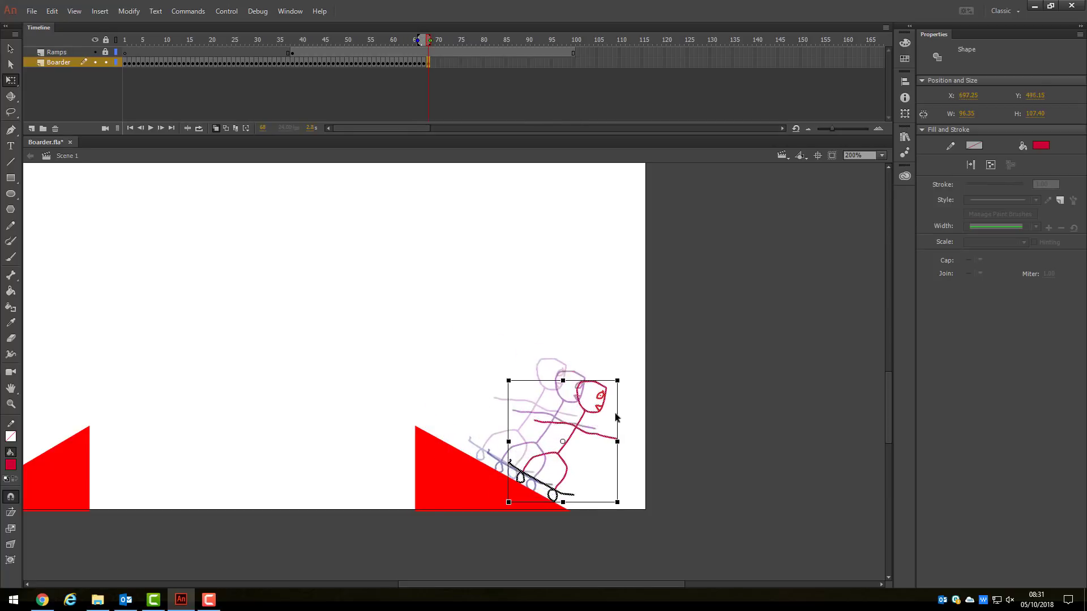
Insert a keyframe at frame 69, nudge the skateboarder right and down to the second ramp's foot, and rotate it slightly counterclockwise about the rear wheel.
key(F6)
key(Right)
key(Right)
key(Right)
key(Right)
key(Right)
key(Right)
key(Right)
key(Right)
key(Right)
key(Right)
key(Right)
key(Right)
key(Right)
key(Right)
key(Right)
key(Right)
key(Right)
key(Right)
key(Down)
key(Down)
key(Down)
key(Down)
key(Down)
key(Down)
key(Down)
key(Down)
key(Down)
key(Down)
drag(583, 453, 538, 491)
drag(644, 520, 653, 510)
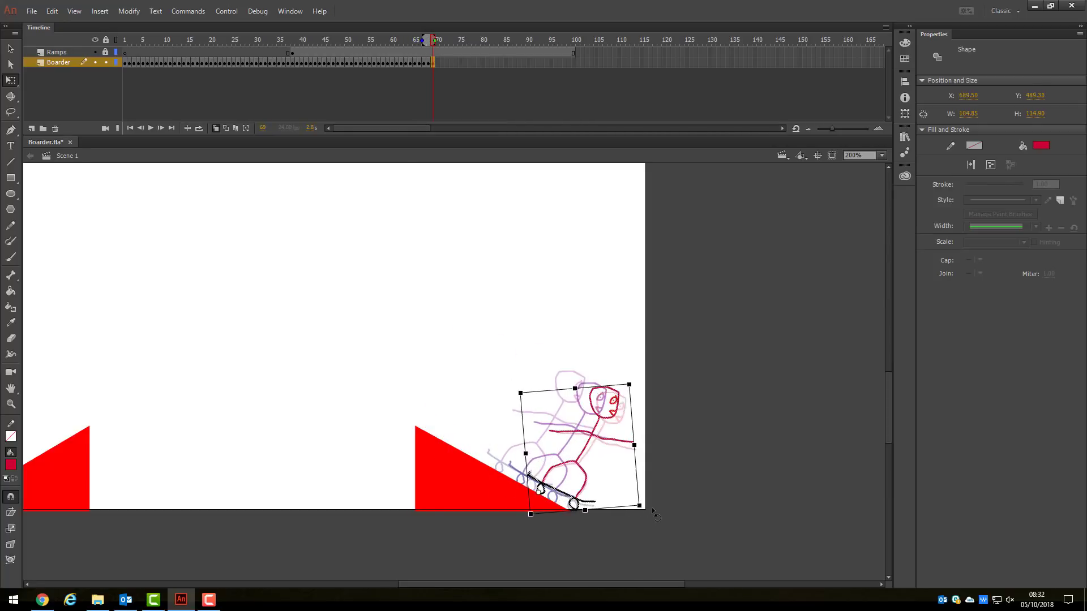
Insert a keyframe at frame 70, nudge the skateboarder right and down off the ramp, and rotate it counterclockwise about the rear wheel toward level.
key(F6)
key(Right)
key(Right)
key(Right)
key(Right)
key(Right)
key(Right)
key(Right)
key(Right)
key(Right)
key(Right)
key(Right)
key(Right)
key(Right)
key(Right)
key(Down)
key(Down)
key(Down)
key(Down)
key(Down)
key(Down)
key(Down)
key(Down)
key(Down)
drag(596, 459, 555, 504)
drag(662, 525, 675, 495)
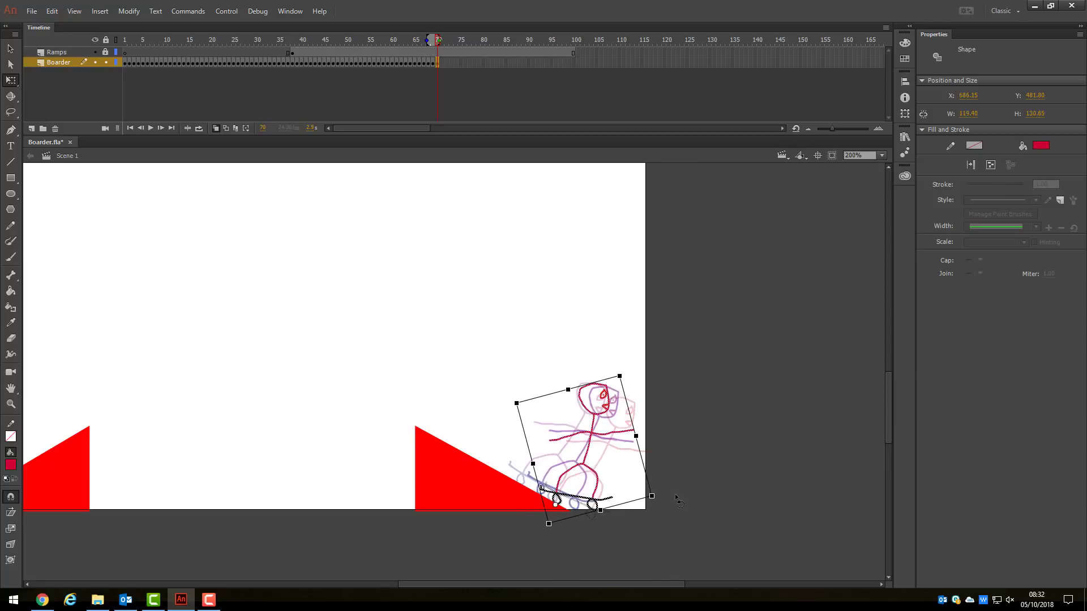
Insert a keyframe at frame 71, nudge the skateboarder right and down onto the ground, and rotate it about the rear wheel until the board is level.
key(F6)
key(Right)
key(Right)
key(Right)
key(Right)
key(Right)
key(Right)
key(Right)
key(Right)
key(Right)
key(Right)
key(Right)
key(Right)
key(Right)
key(Right)
key(Down)
key(Down)
key(Down)
key(Down)
drag(604, 450, 571, 506)
drag(658, 520, 664, 508)
Insert a keyframe at frame 72 and nudge the level skateboarder right along the ground, away from the second ramp.
key(F6)
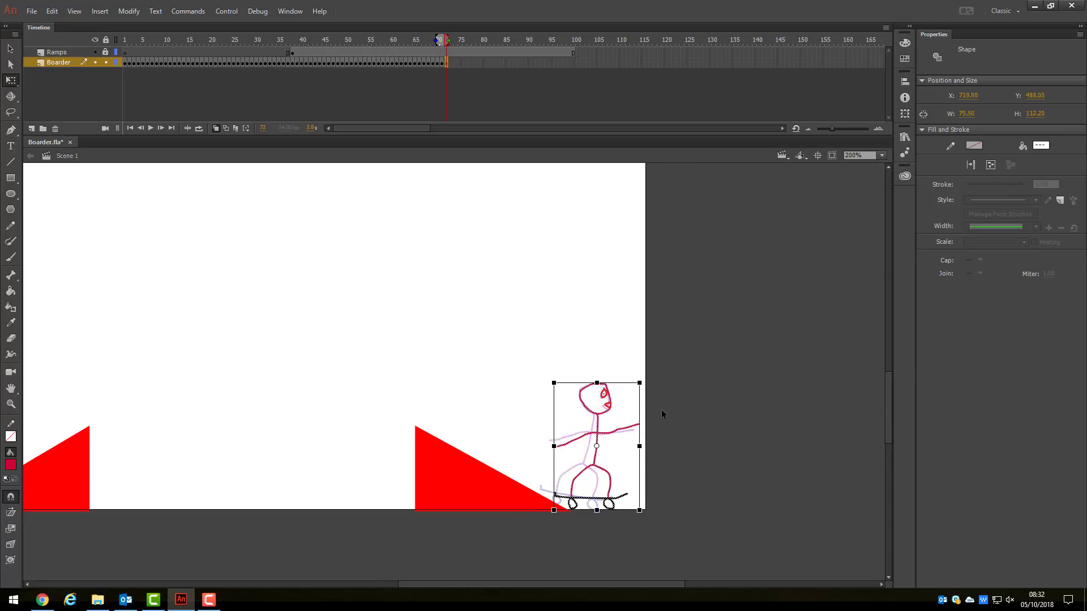
key(Right)
key(Right)
key(Right)
key(Right)
key(Right)
key(Right)
key(Right)
key(Right)
key(Right)
key(Right)
key(Right)
key(Right)
key(Right)
key(Right)
key(Right)
key(Right)
Insert a keyframe at frame 73 and nudge the skateboarder right along the ground toward the stage's right edge.
key(F6)
key(Right)
key(Right)
key(Right)
key(Right)
key(Right)
key(Right)
key(Right)
key(Right)
key(Right)
key(Right)
key(Right)
key(Right)
key(Right)
key(Right)
key(Right)
key(Right)
Insert a keyframe at frame 74 and nudge the skateboarder right by the same distance so it starts crossing the stage's right edge.
key(F6)
key(Right)
key(Right)
key(Right)
key(Right)
key(Right)
key(Right)
key(Right)
key(Right)
key(Right)
key(Right)
key(Right)
key(Right)
key(Right)
key(Right)
key(Right)
key(Right)
Add keyframes from frame 75 to 77, nudging the skateboarder right in each until it is fully off the stage, at about X 802.
key(F6)
key(Right)
key(Right)
key(Right)
key(Right)
key(Right)
key(Right)
key(Right)
key(Right)
key(Right)
key(Right)
key(Right)
key(Right)
key(Right)
key(Right)
key(Right)
key(Right)
key(F6)
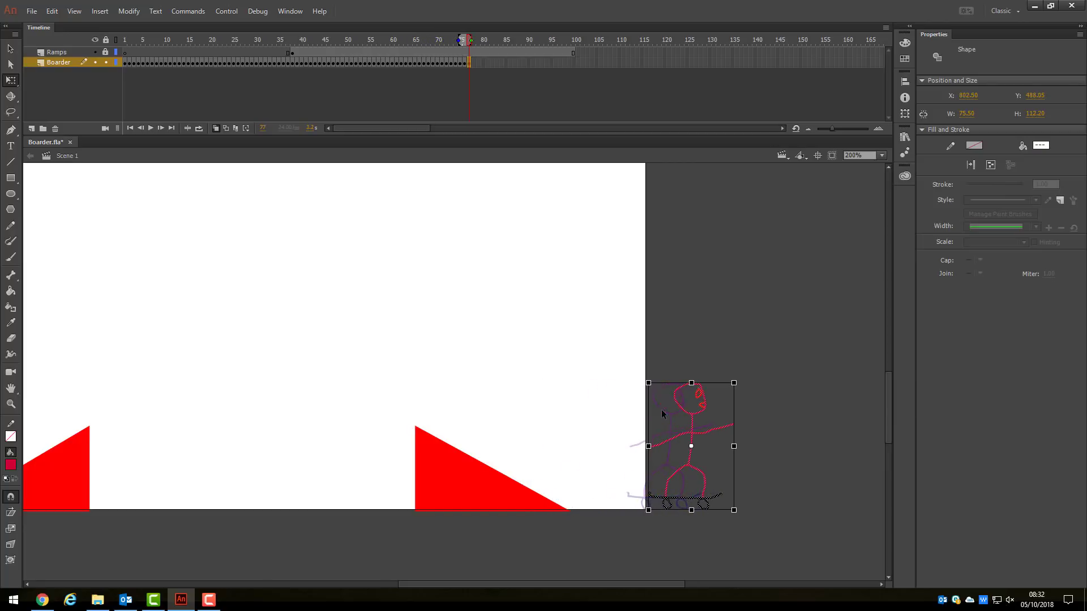
Remove the surplus frames after frame 77 from the Ramps layer so it ends together with the Boarder layer.
drag(582, 52, 474, 53)
right_click(489, 53)
click(512, 199)
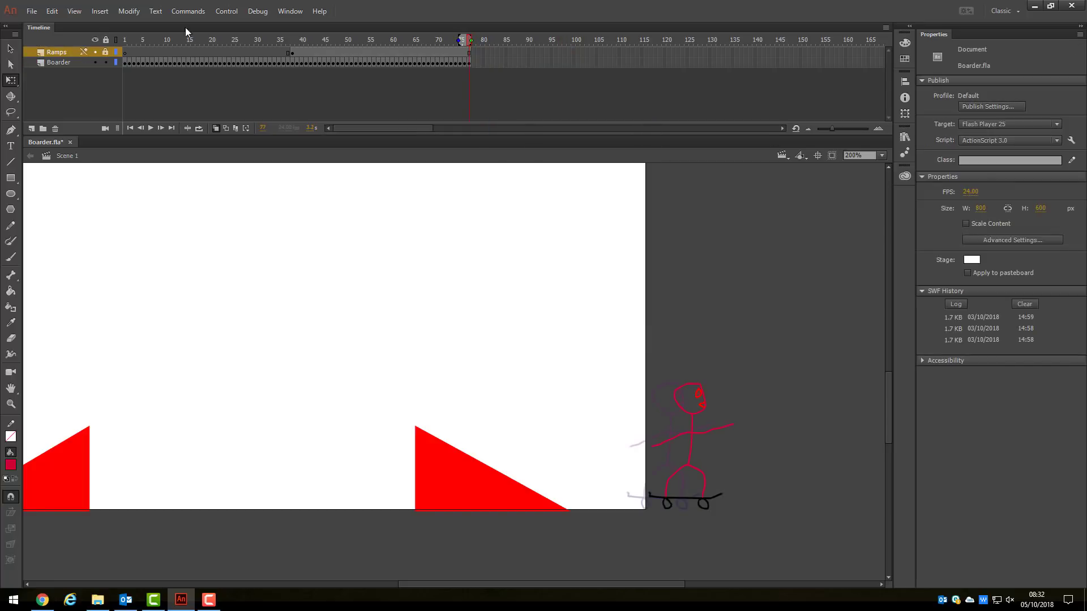
Test the movie to watch the whole skateboarder animation with the stage centred at 100%, and close the preview.
click(881, 156)
click(866, 232)
click(820, 156)
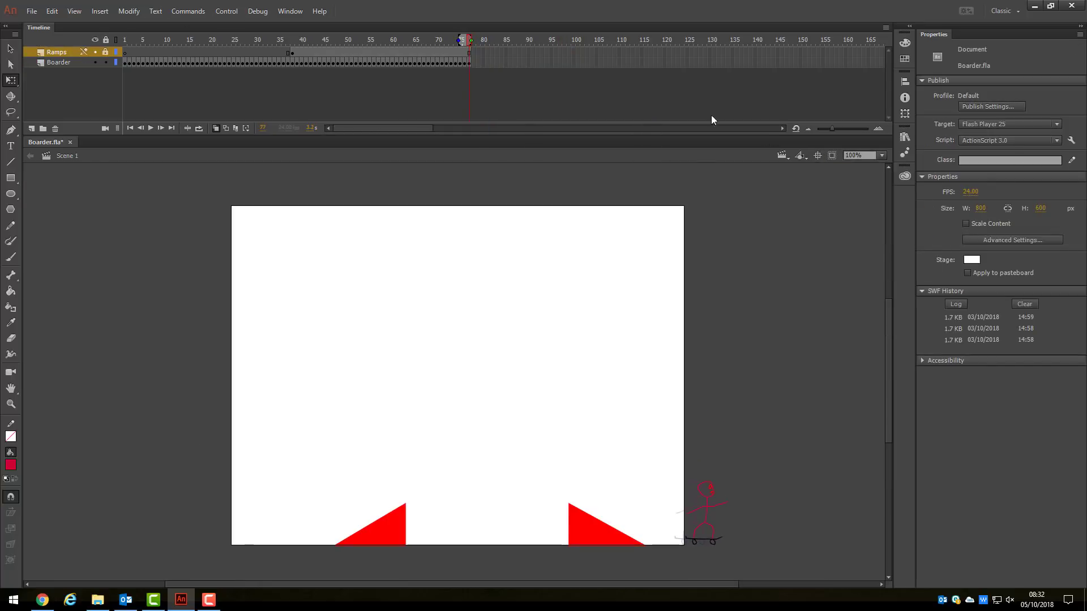
click(226, 11)
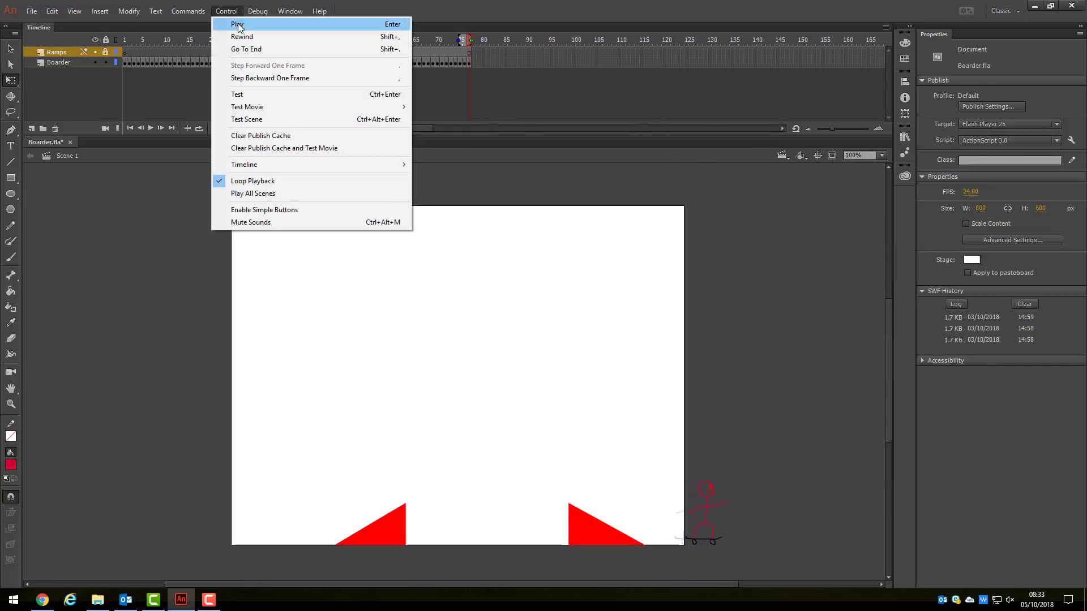
click(254, 94)
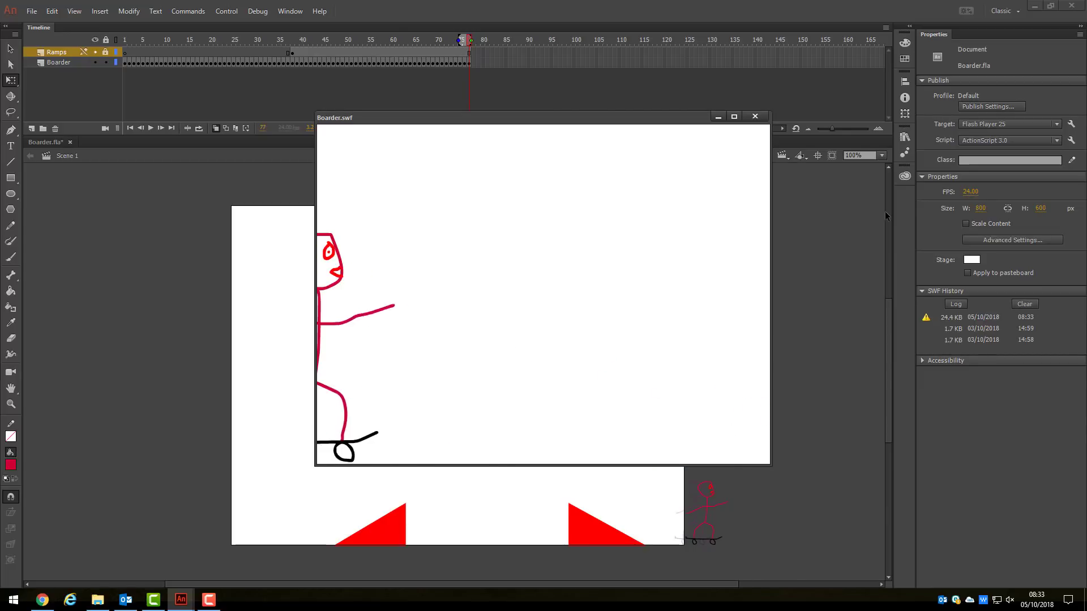
click(756, 116)
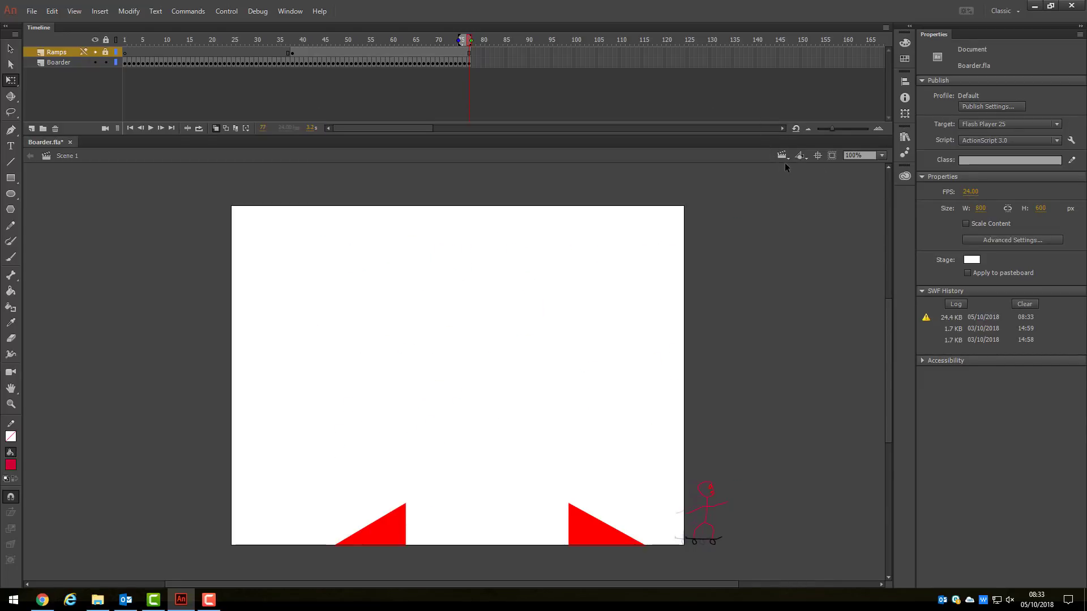